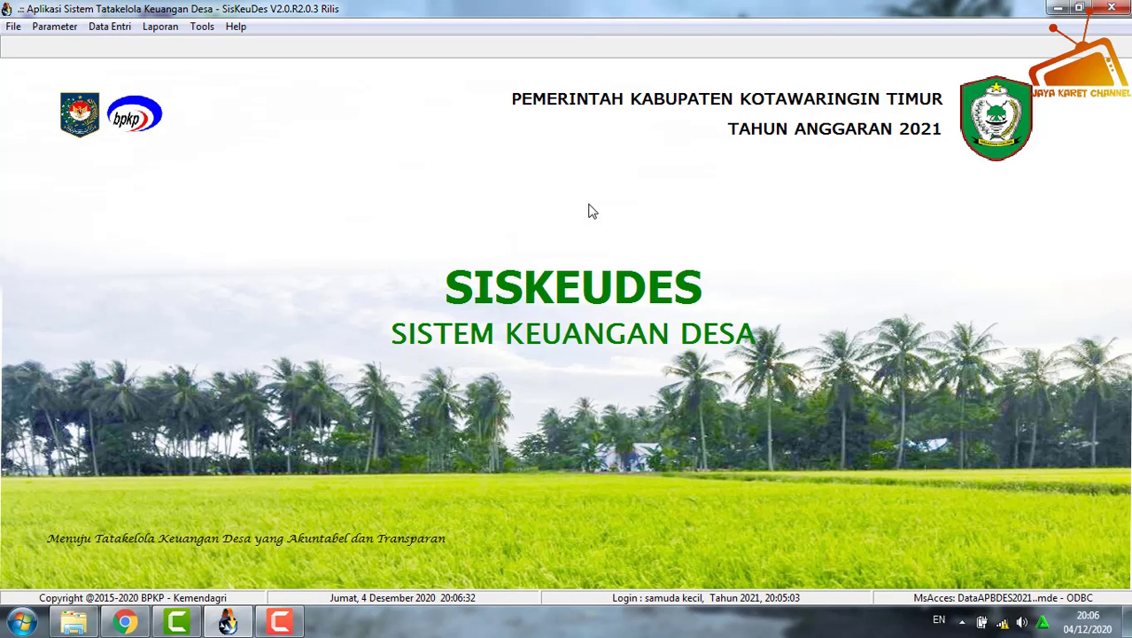
Open the RPJM Desa data from the planning module's Data Umum dan RPJM Desa.
left_click(110, 26)
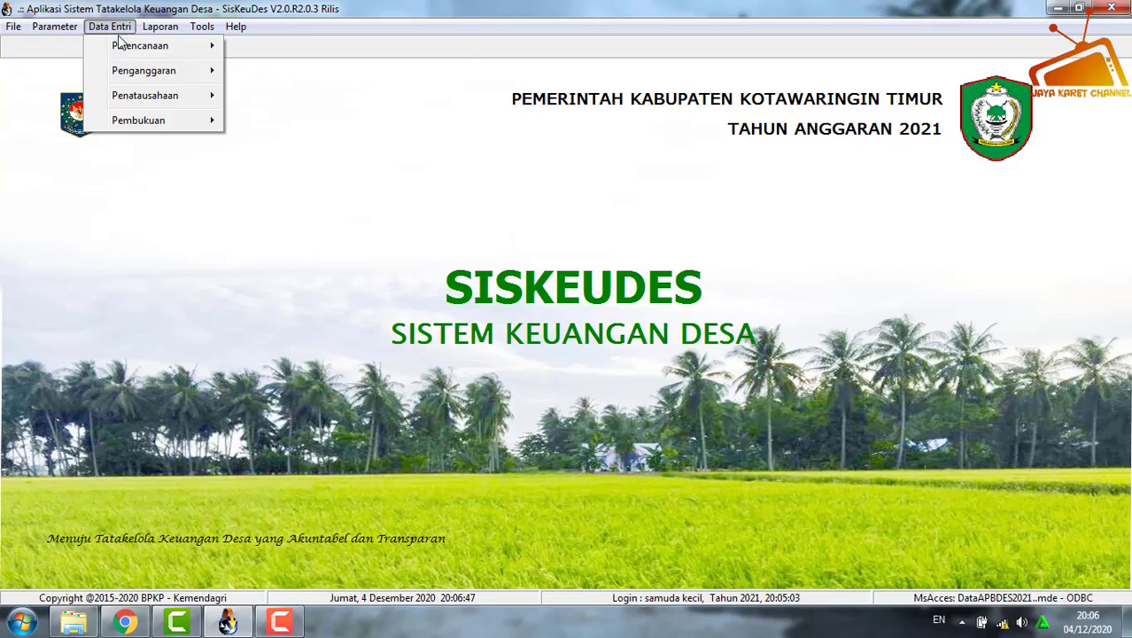
mouse_move(124, 45)
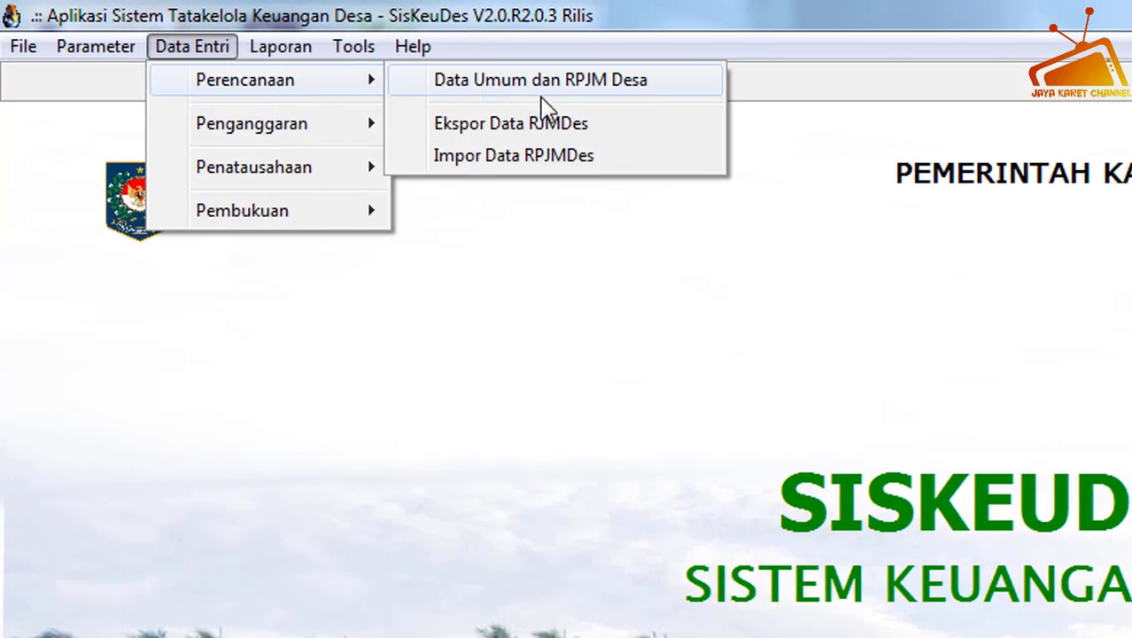
left_click(546, 84)
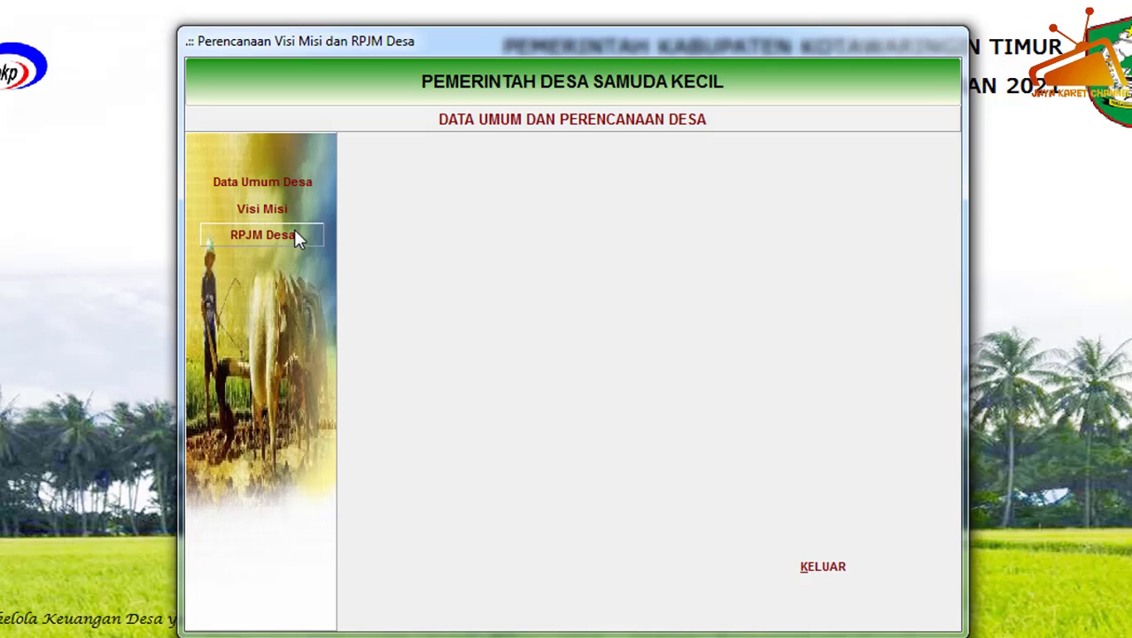
left_click(273, 236)
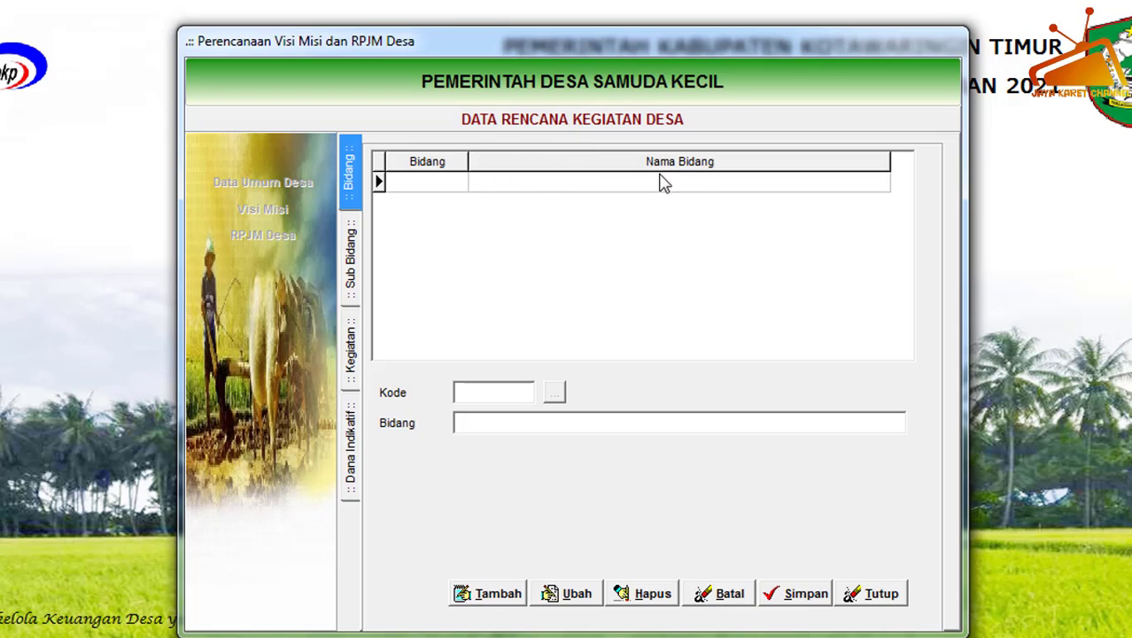
Add the field 01 BIDANG PENYELENGGARAN PEMERINTAHAN DESA to the village activity plan and save it.
left_click(510, 603)
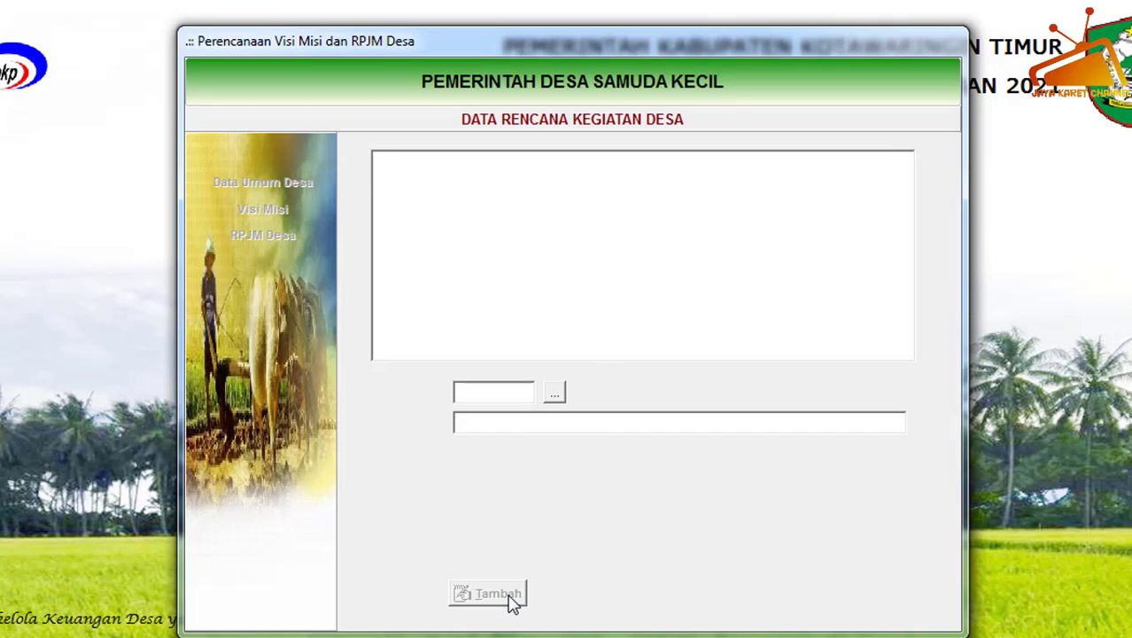
left_click(557, 393)
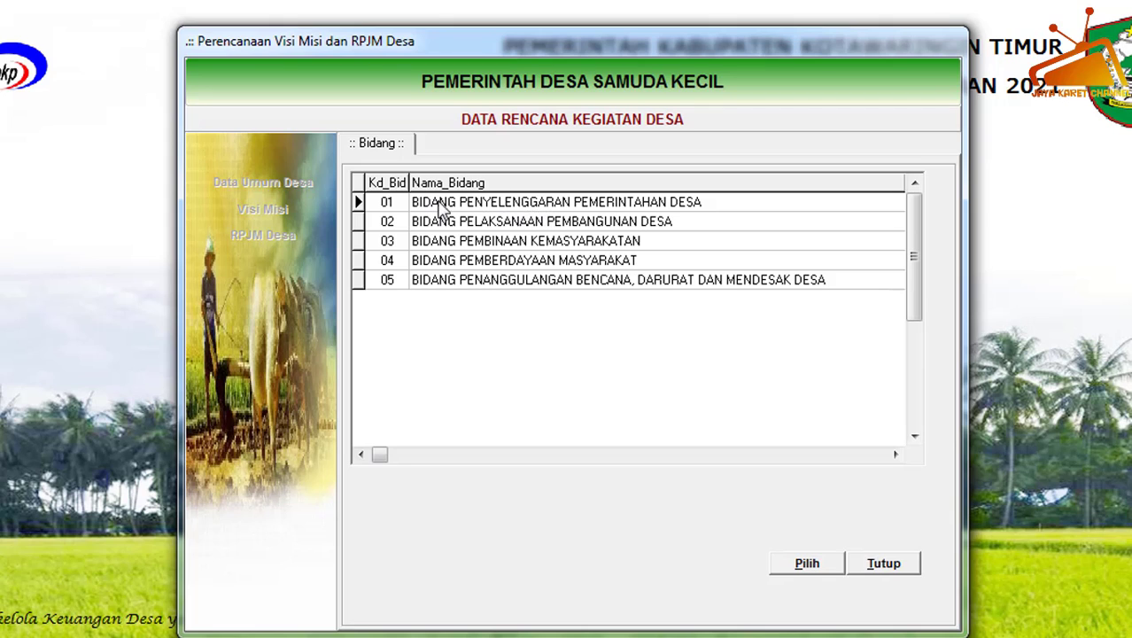
left_click(467, 206)
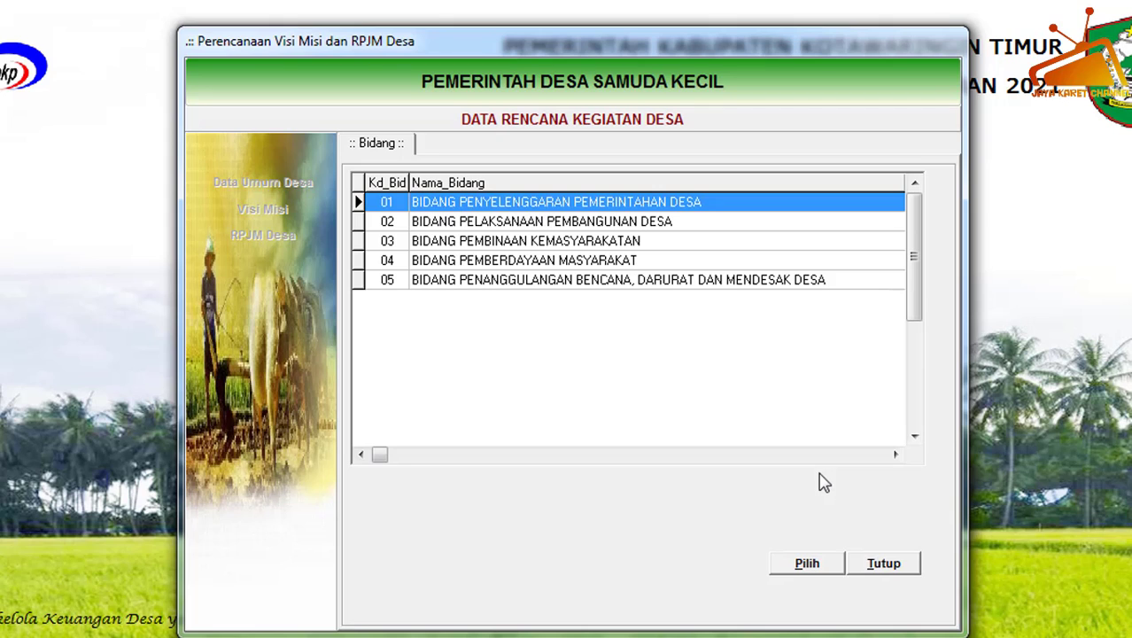
left_click(805, 563)
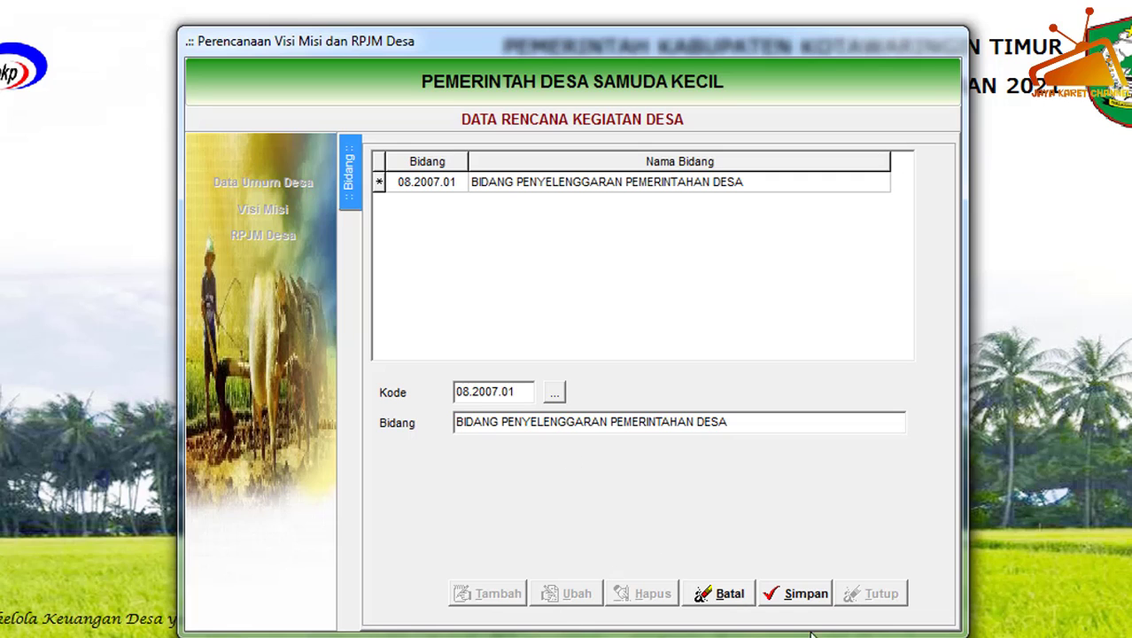
left_click(798, 597)
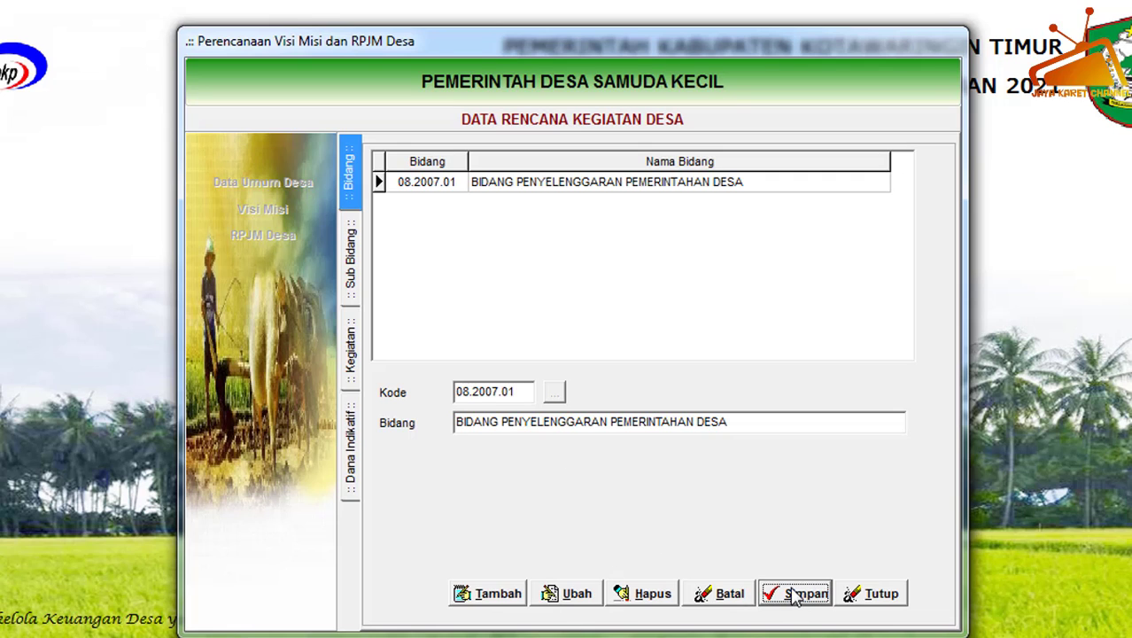
Add and save the field 02 BIDANG PELAKSANAAN PEMBANGUNAN DESA.
left_click(503, 596)
left_click(554, 393)
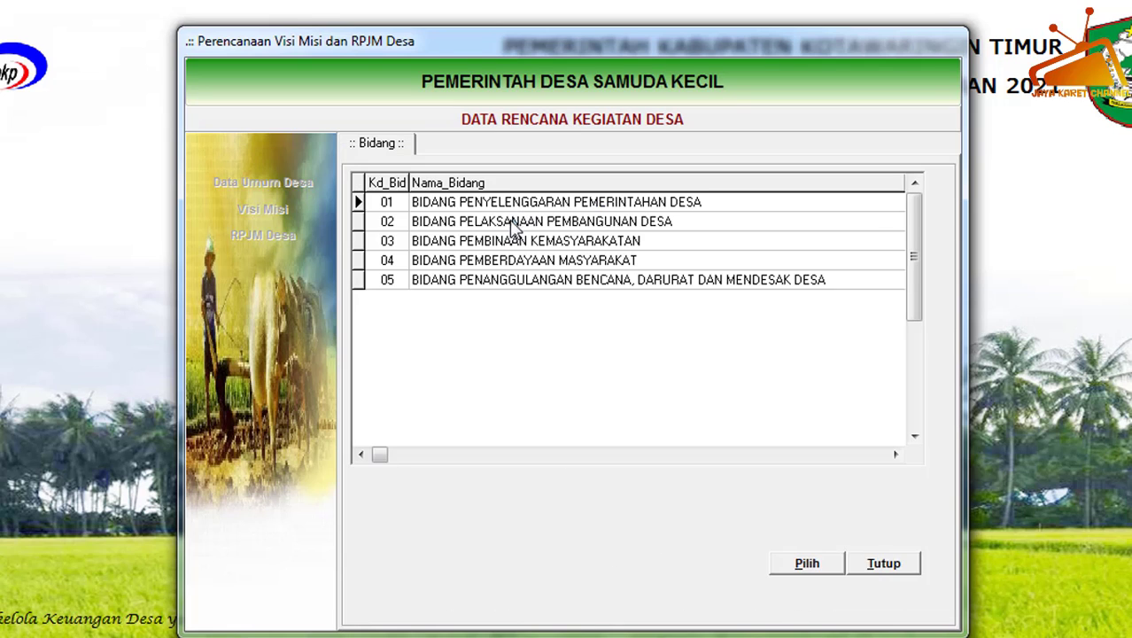
left_click(519, 223)
left_click(807, 562)
left_click(796, 593)
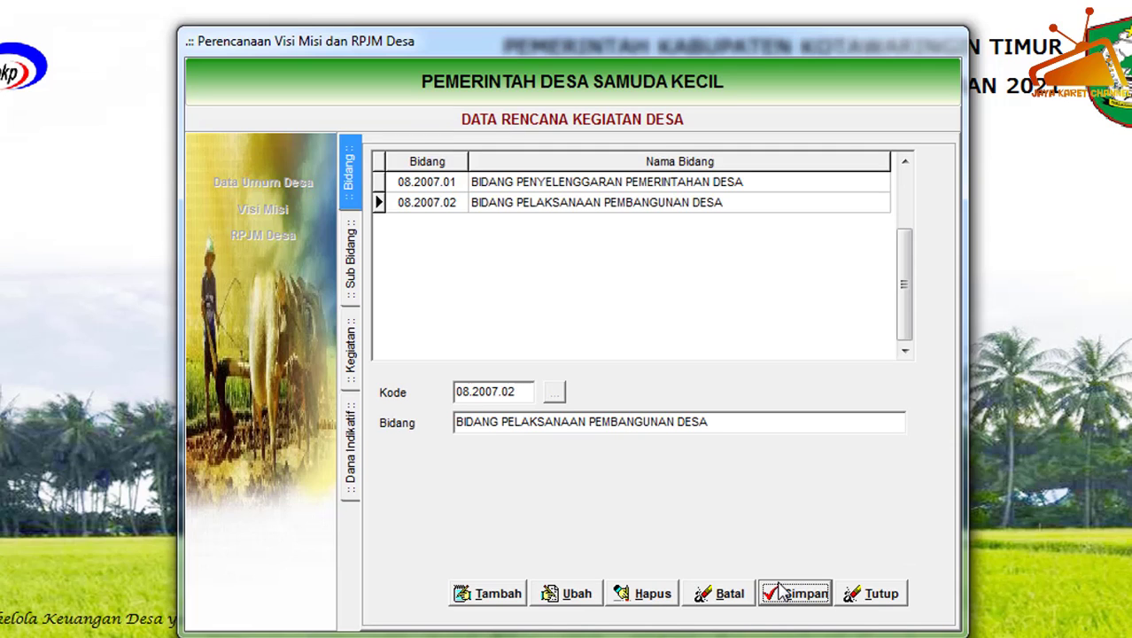
Add and save the field 03 BIDANG PEMBINAAN KEMASYARAKATAN.
left_click(495, 595)
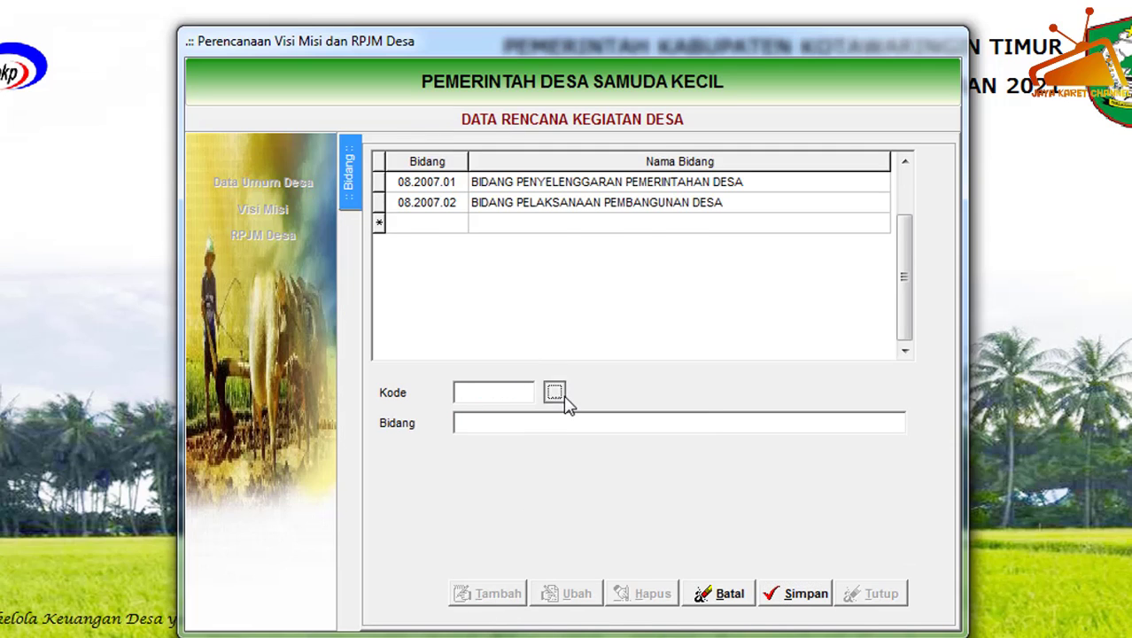
left_click(557, 392)
left_click(544, 242)
left_click(807, 564)
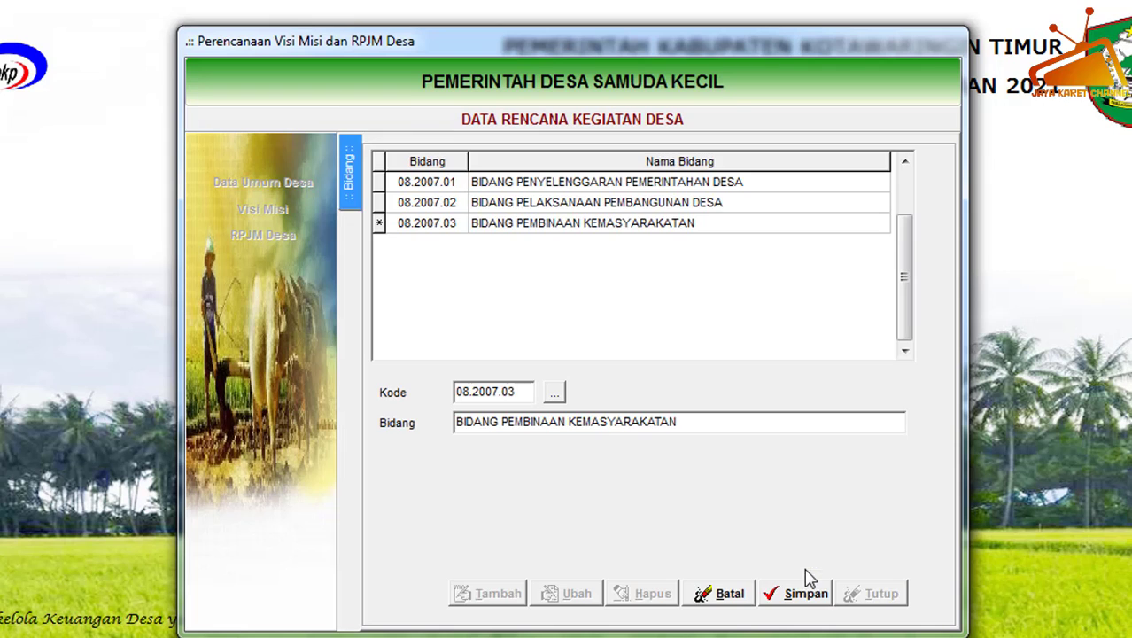
left_click(796, 595)
Add and save the field 04 BIDANG PEMBERDAYAAN MASYARAKAT.
left_click(498, 595)
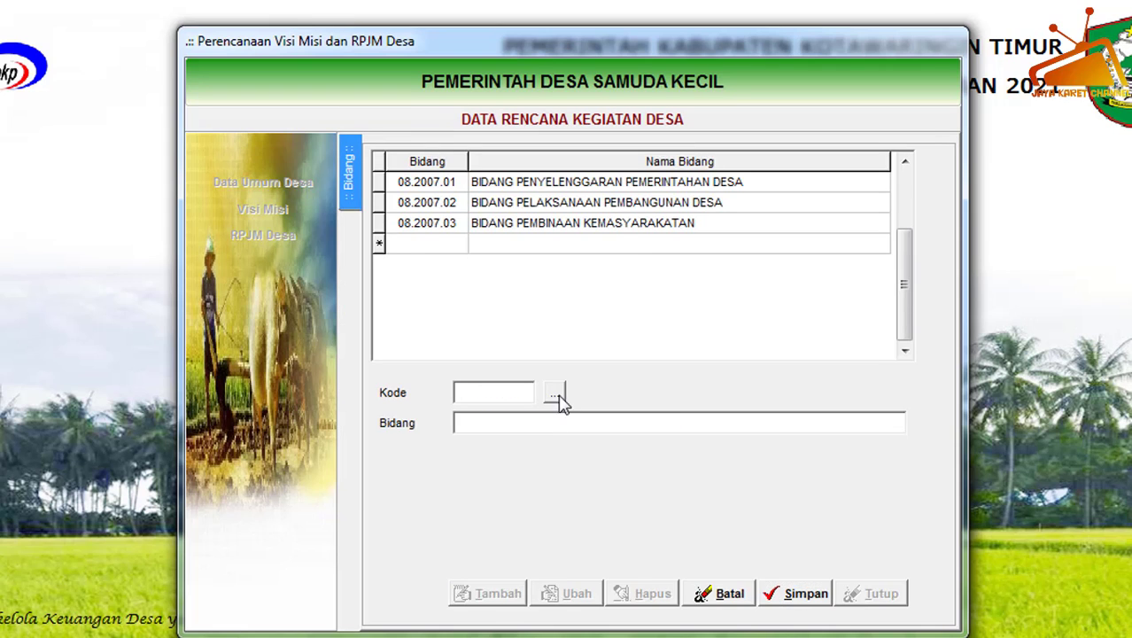
left_click(556, 394)
left_click(578, 260)
left_click(809, 566)
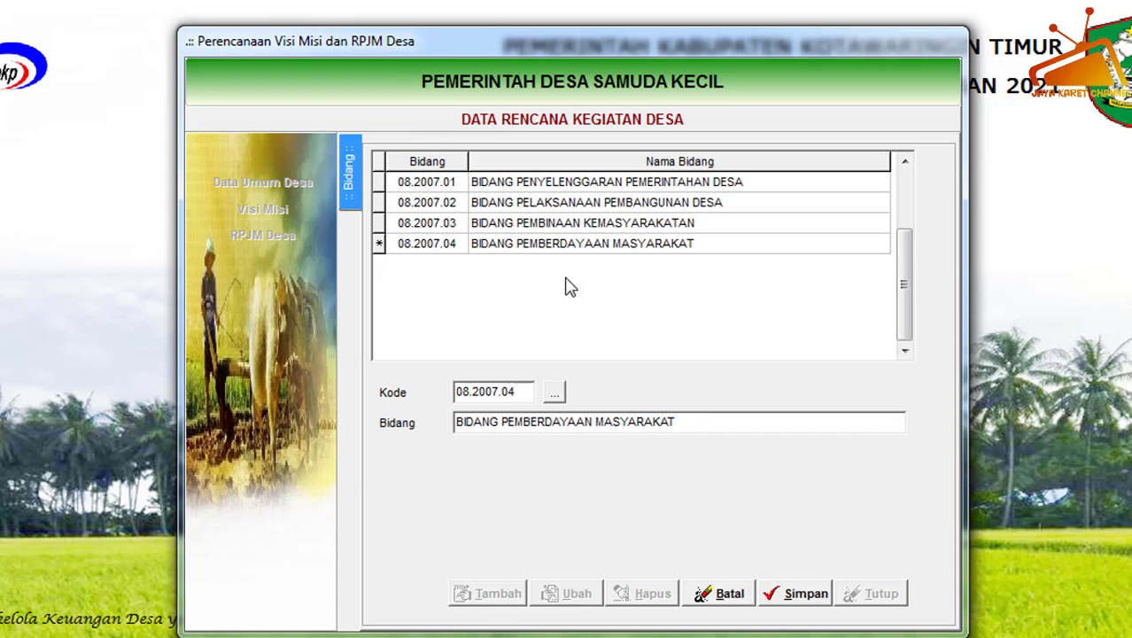
left_click(796, 595)
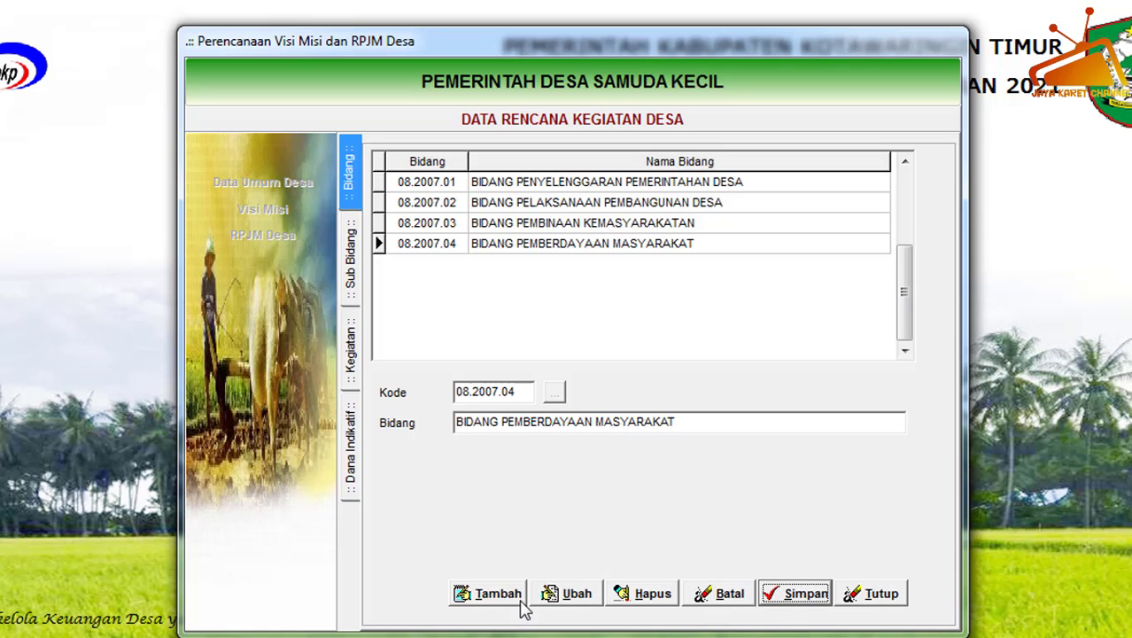
Add and save the field 05 BIDANG PENANGGULANGAN BENCANA, DARURAT DAN MENDESAK DESA.
left_click(516, 605)
left_click(555, 394)
left_click(590, 296)
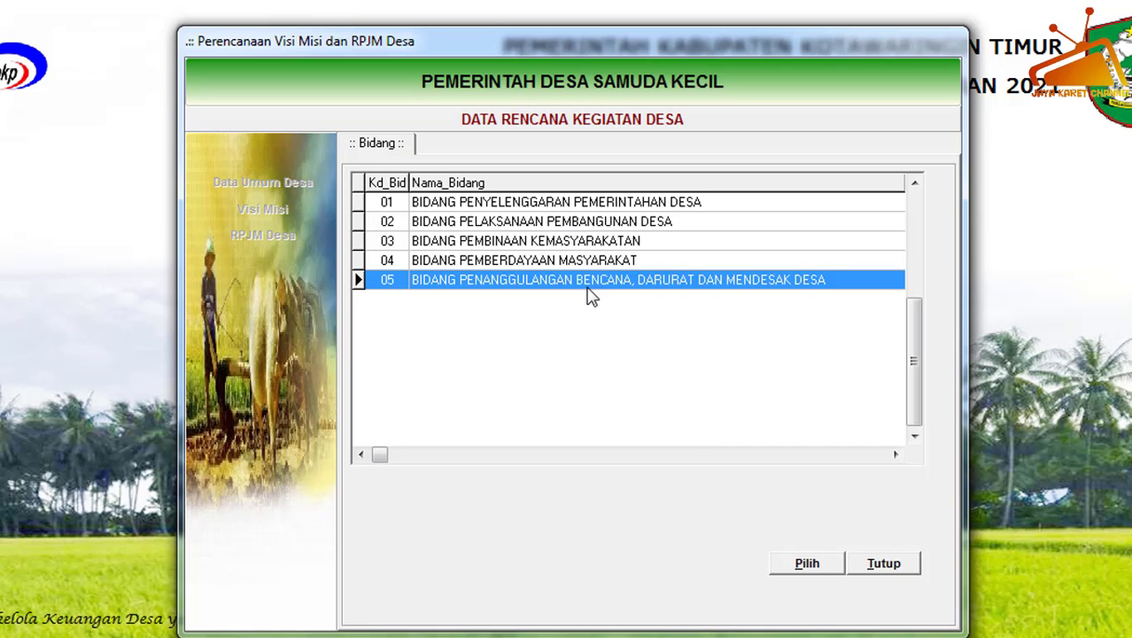
left_click(820, 570)
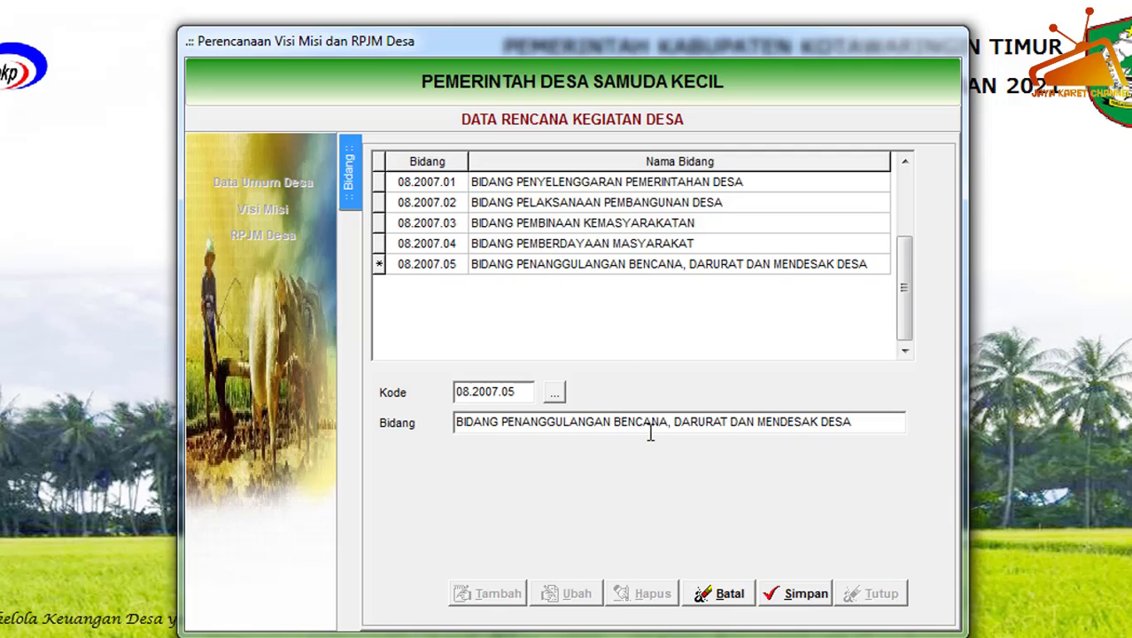
left_click(789, 595)
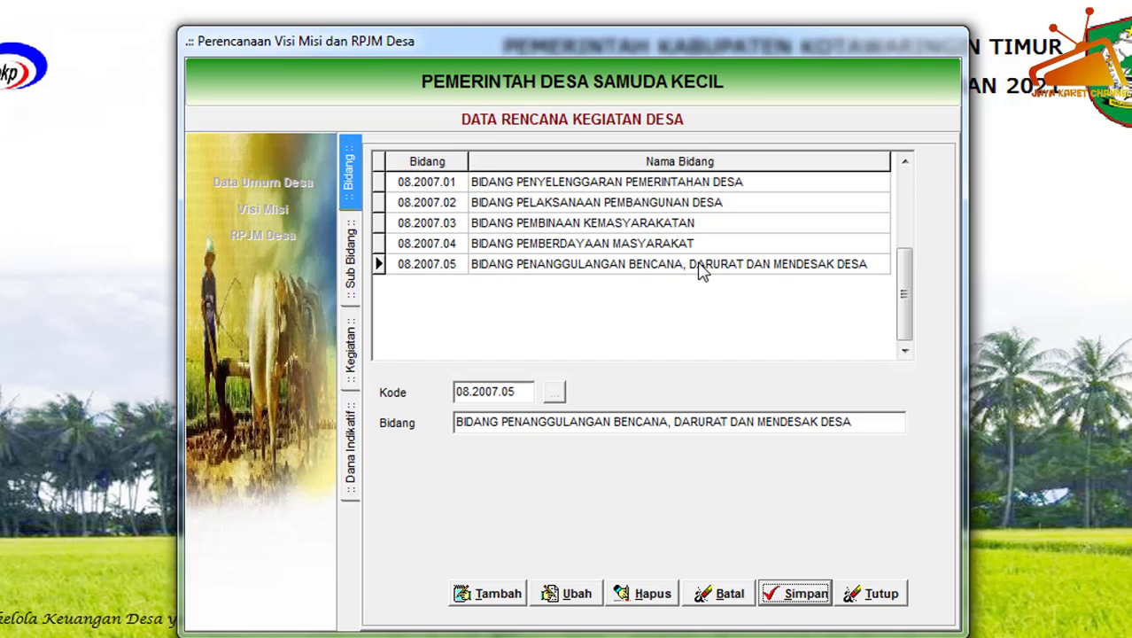
Under BIDANG PENYELENGGARAN PEMERINTAHAN DESA, add and save sub-field 01.01. Penyelenggaran Belanja Siltap, Tunjangan dan Operasional Pemerintahan Desa.
left_click(501, 186)
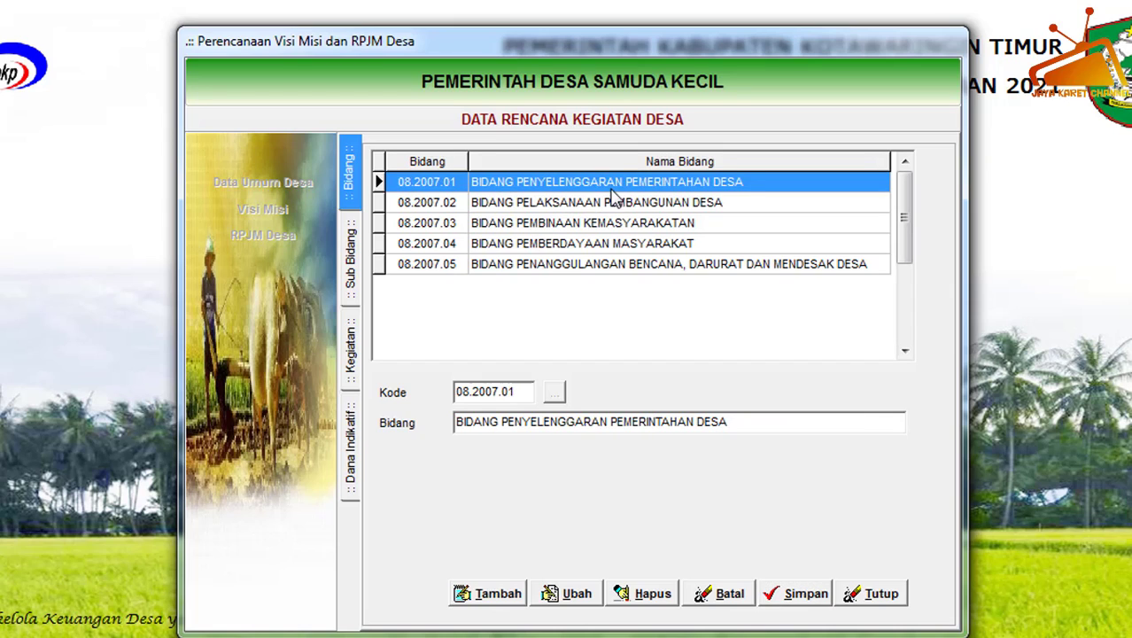
double_click(565, 186)
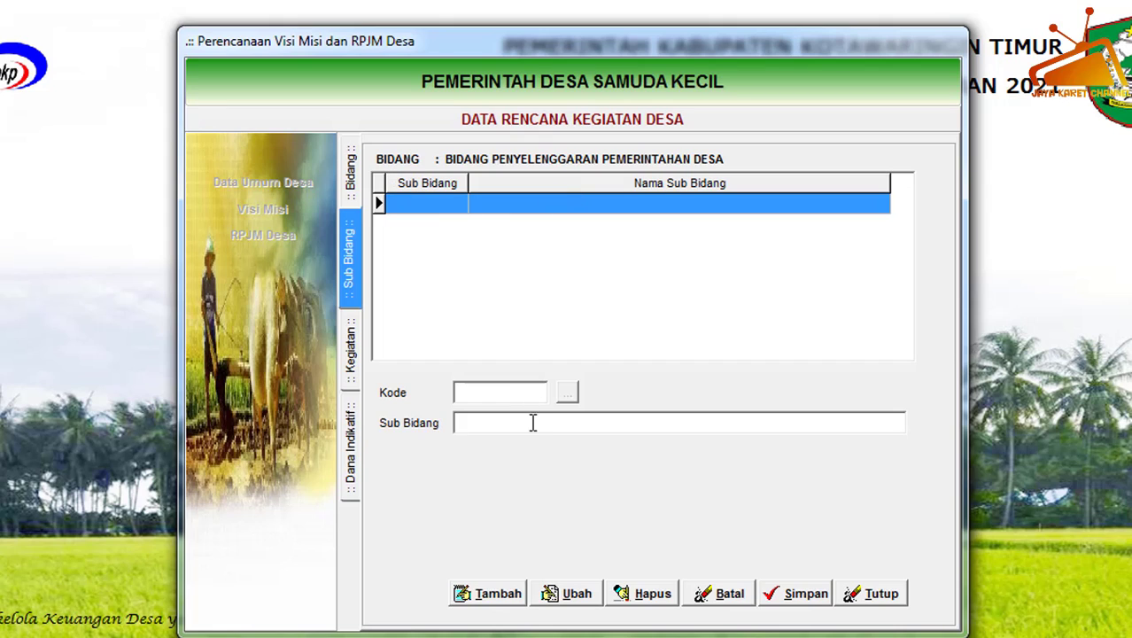
left_click(501, 604)
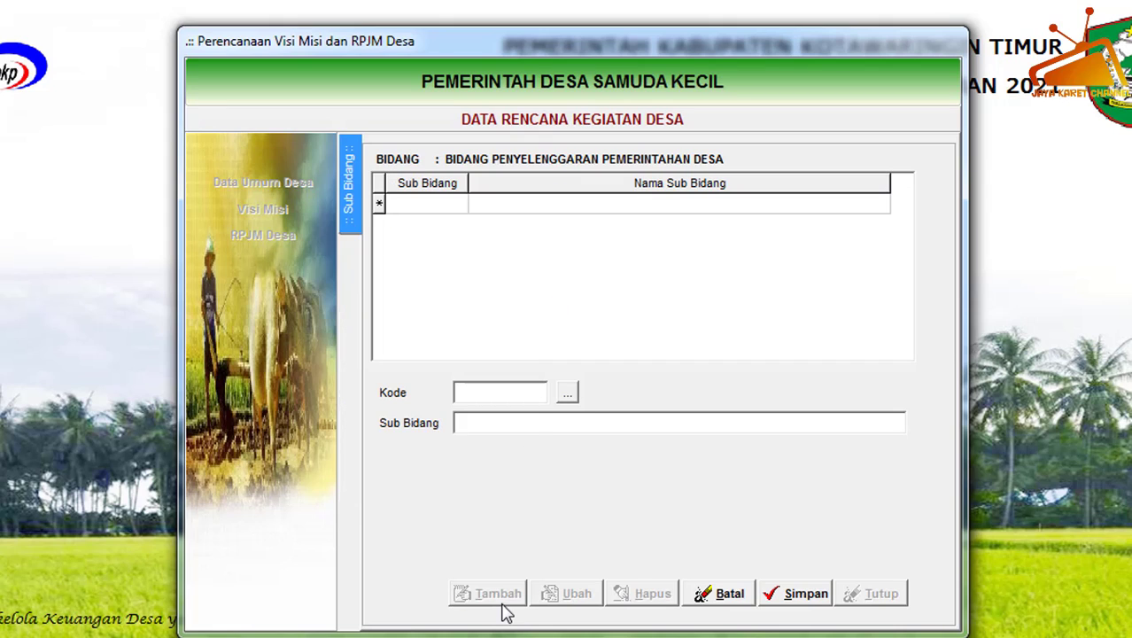
left_click(567, 392)
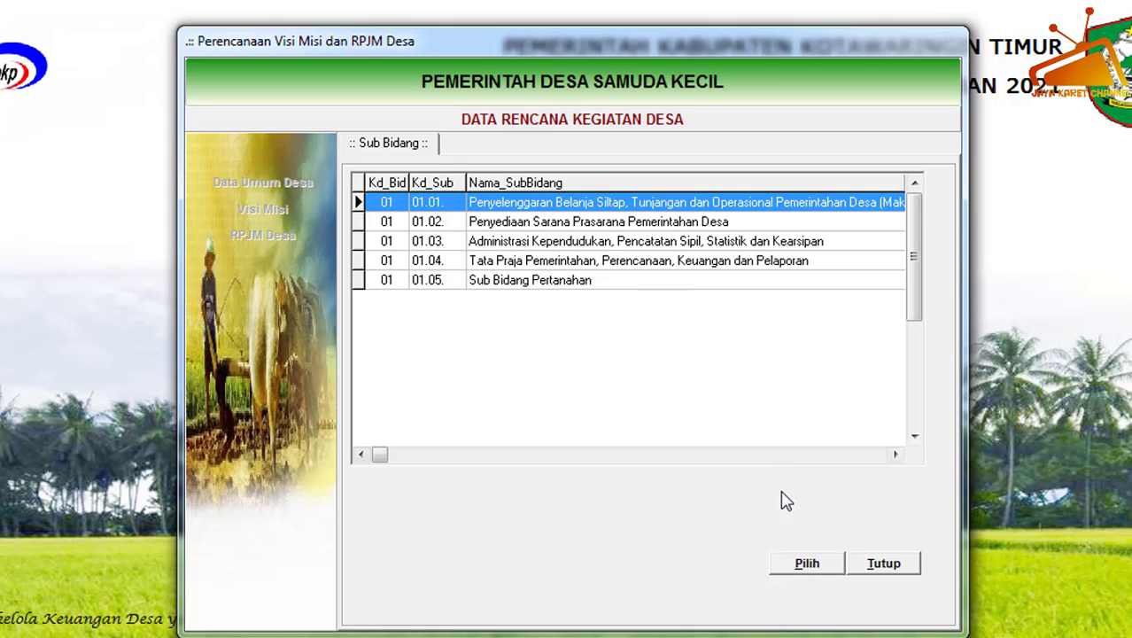
left_click(807, 566)
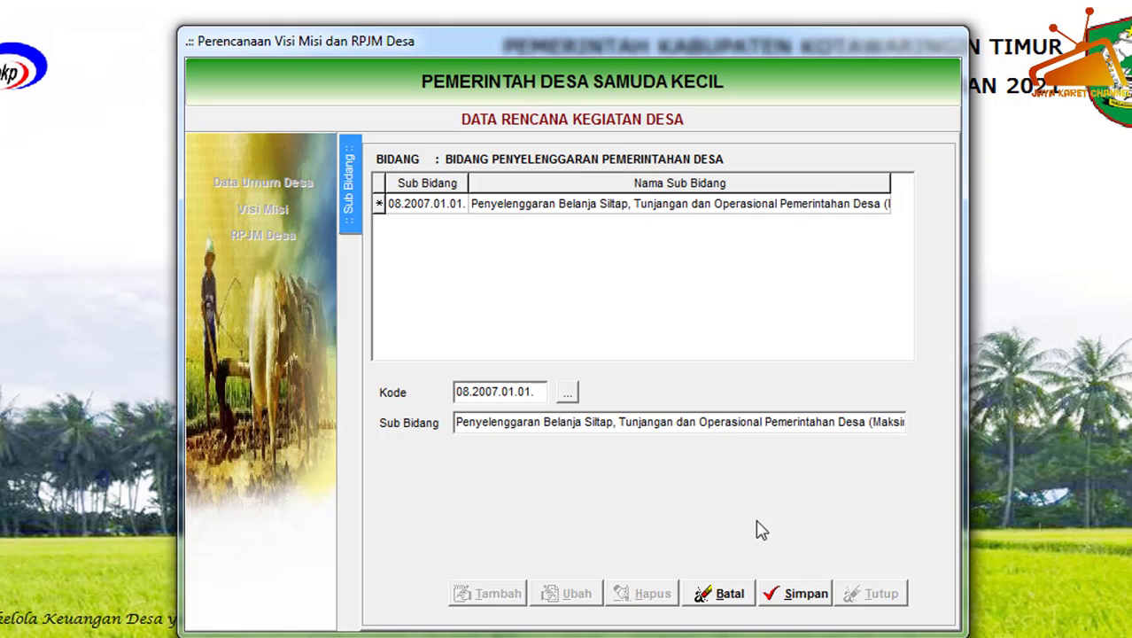
left_click(811, 585)
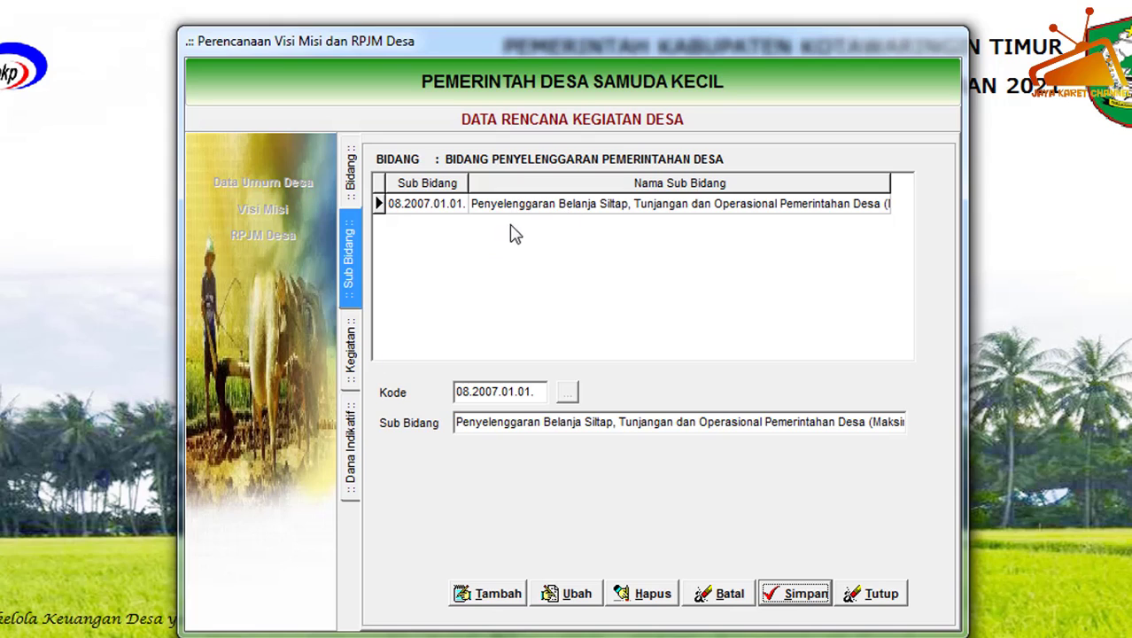
Under sub-field 01.01., start a new activity record using 01.01.01. Penyediaan Penghasilan Tetap dan Tunjangan Kepala Desa.
left_click(538, 210)
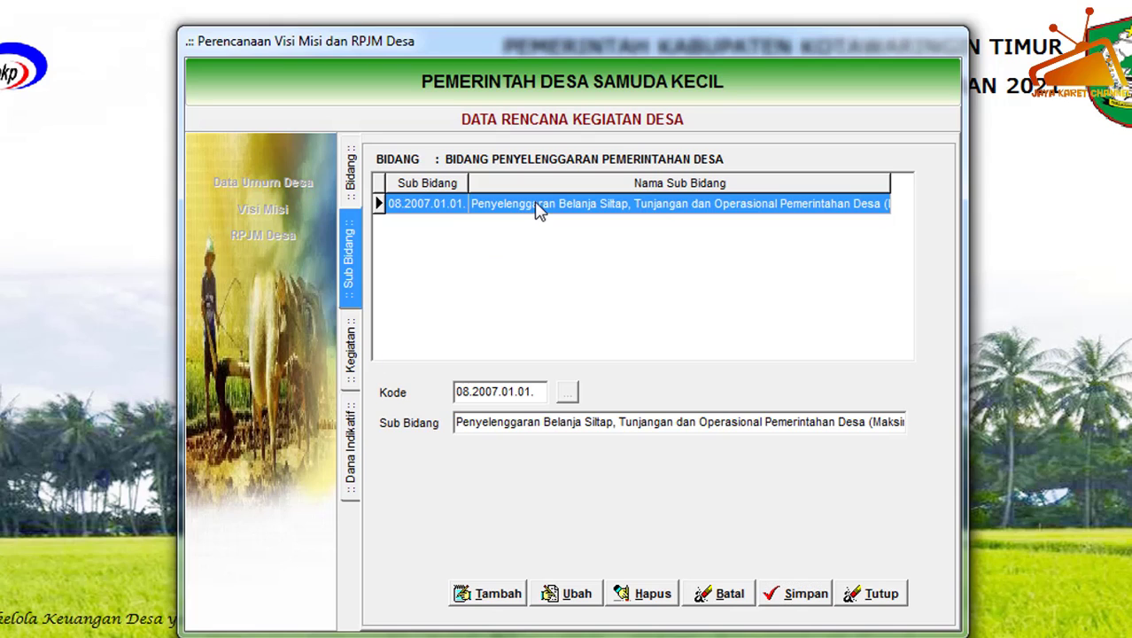
double_click(538, 210)
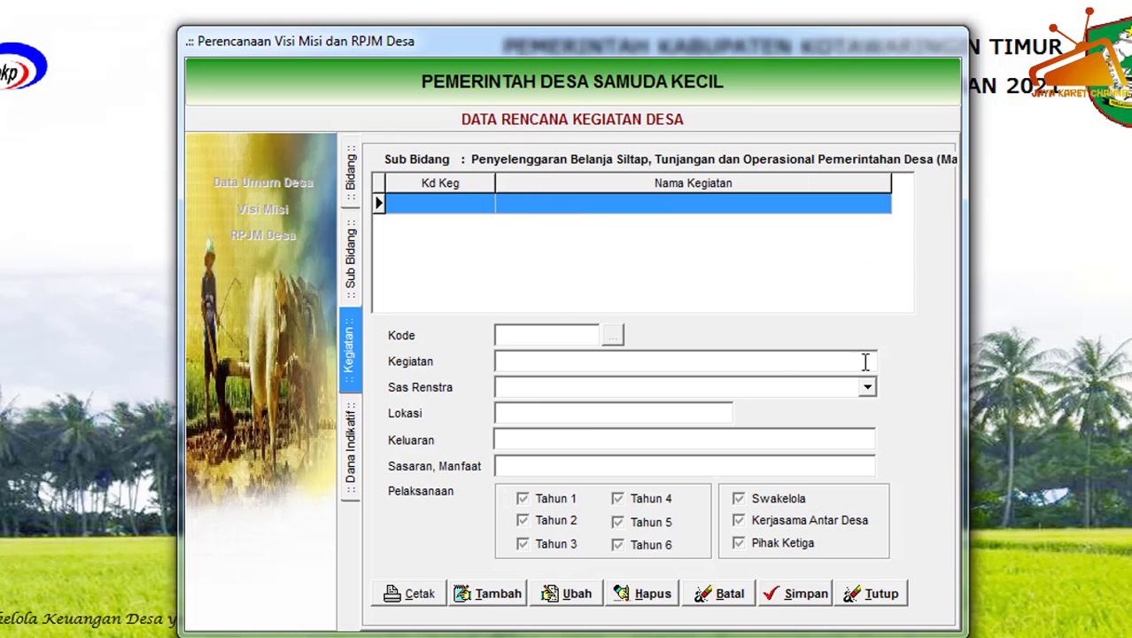
left_click(503, 595)
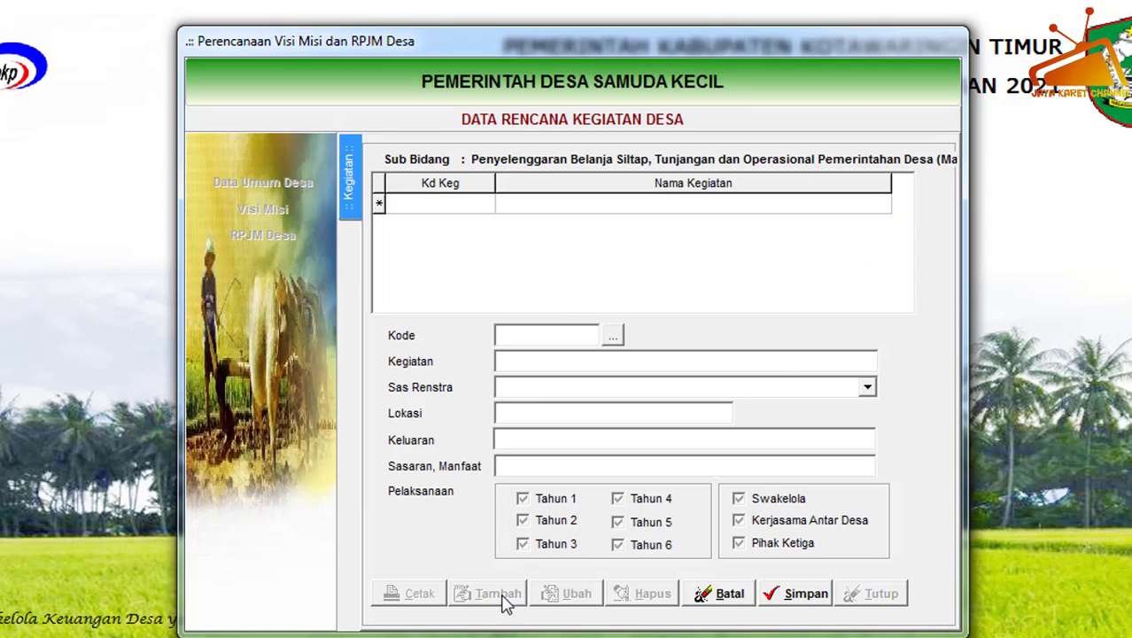
left_click(614, 338)
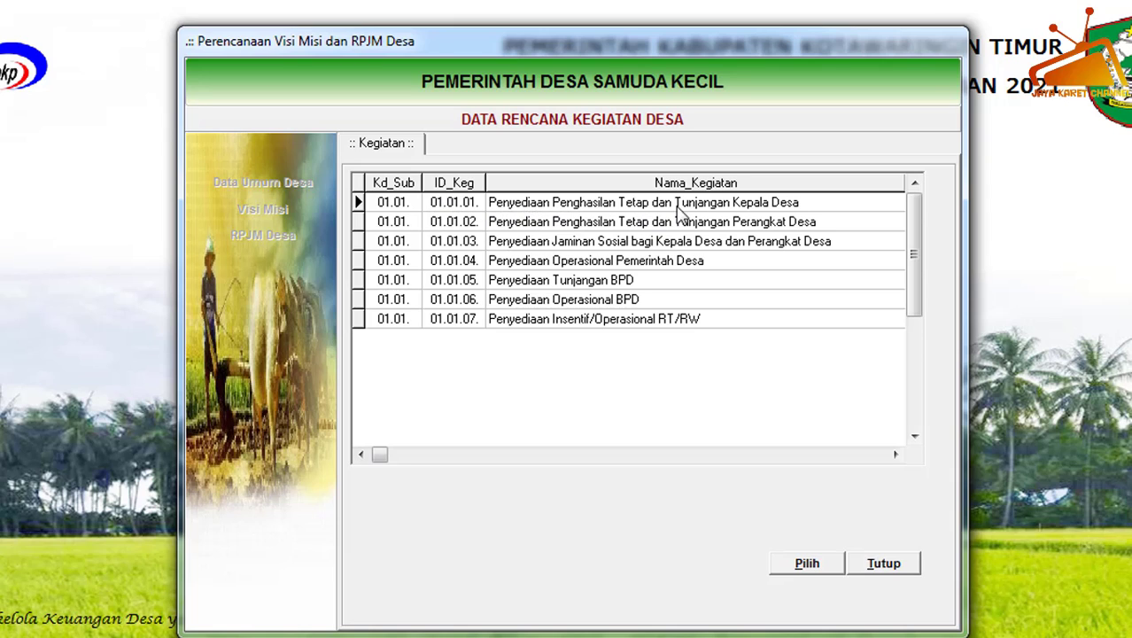
left_click(758, 207)
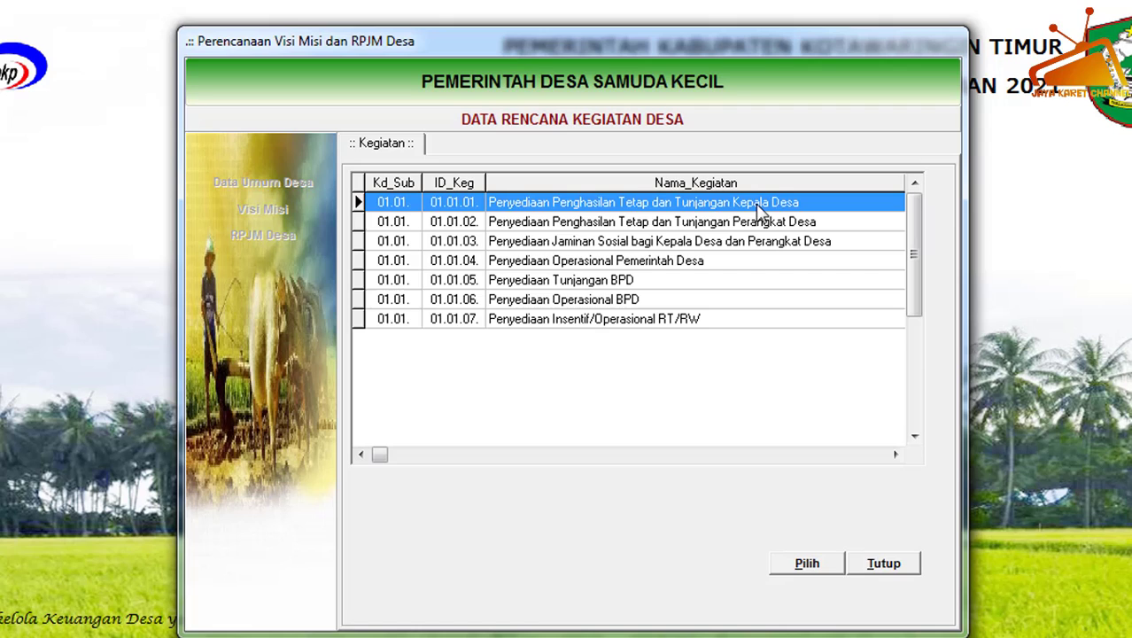
left_click(804, 565)
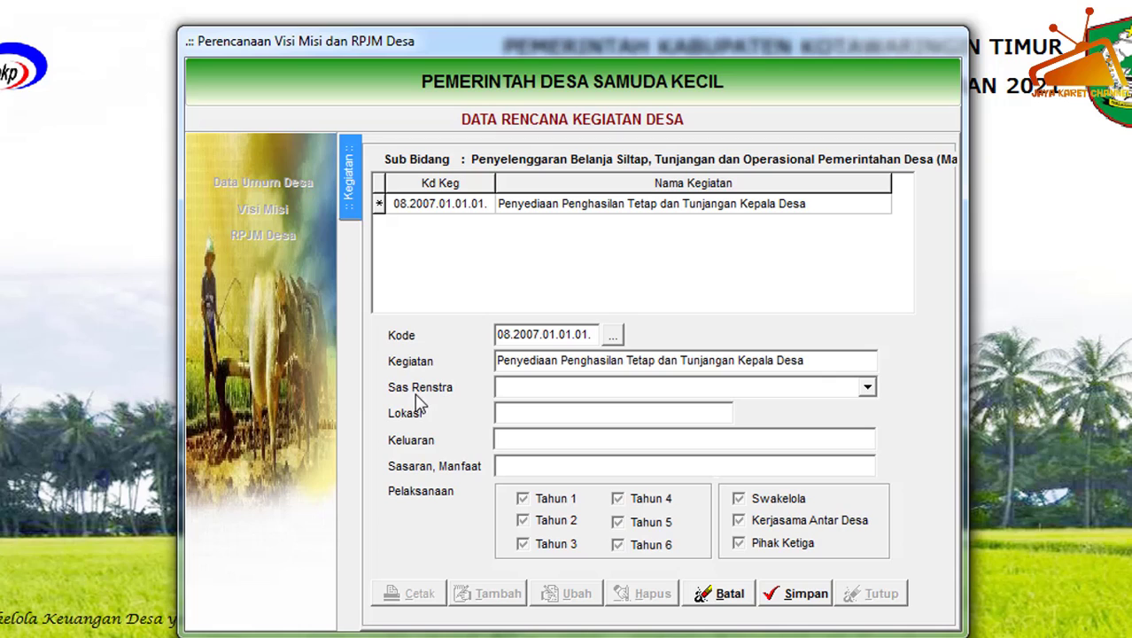
Choose 08.2007.01030101 Peningkatan Kesejahteraan Kepala Desa as the new activity's Sas Renstra.
left_click(867, 389)
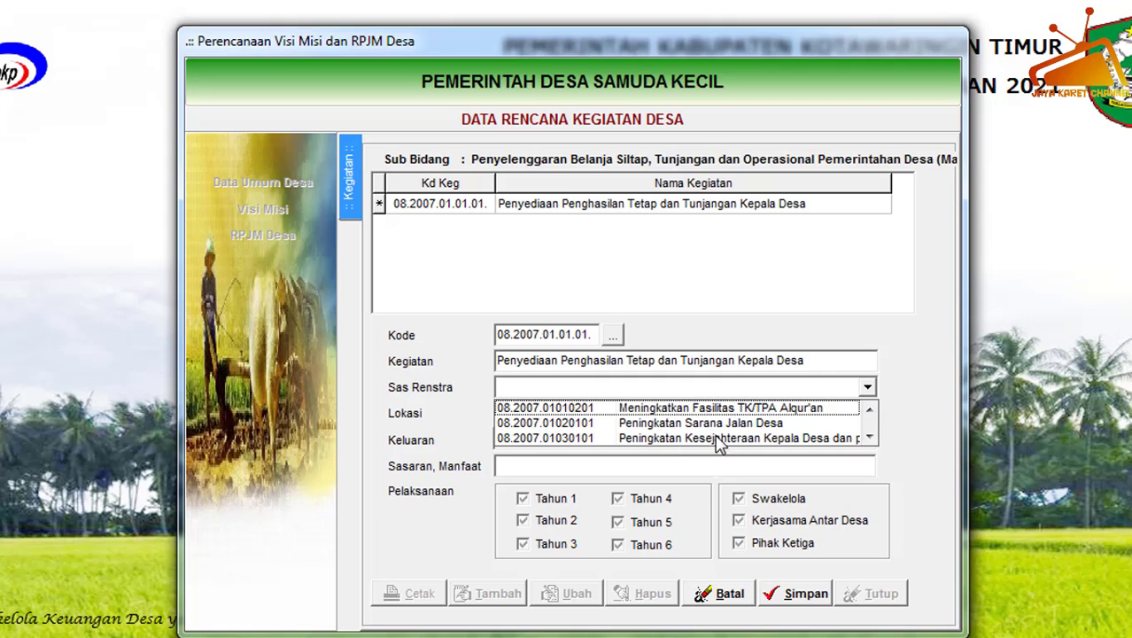
left_click(865, 388)
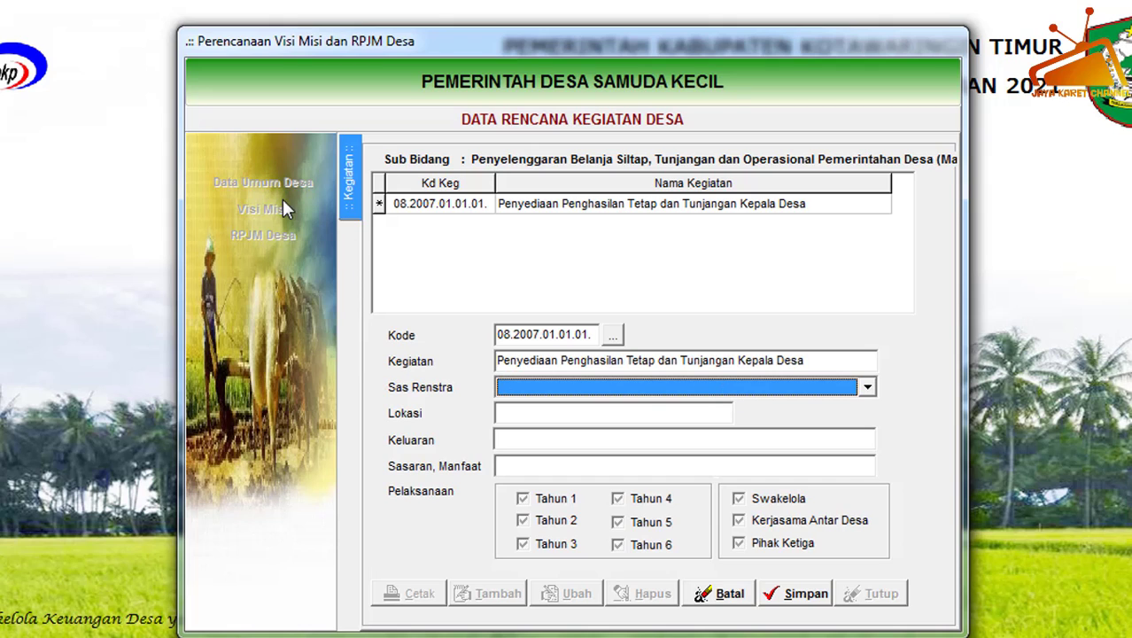
left_click(869, 387)
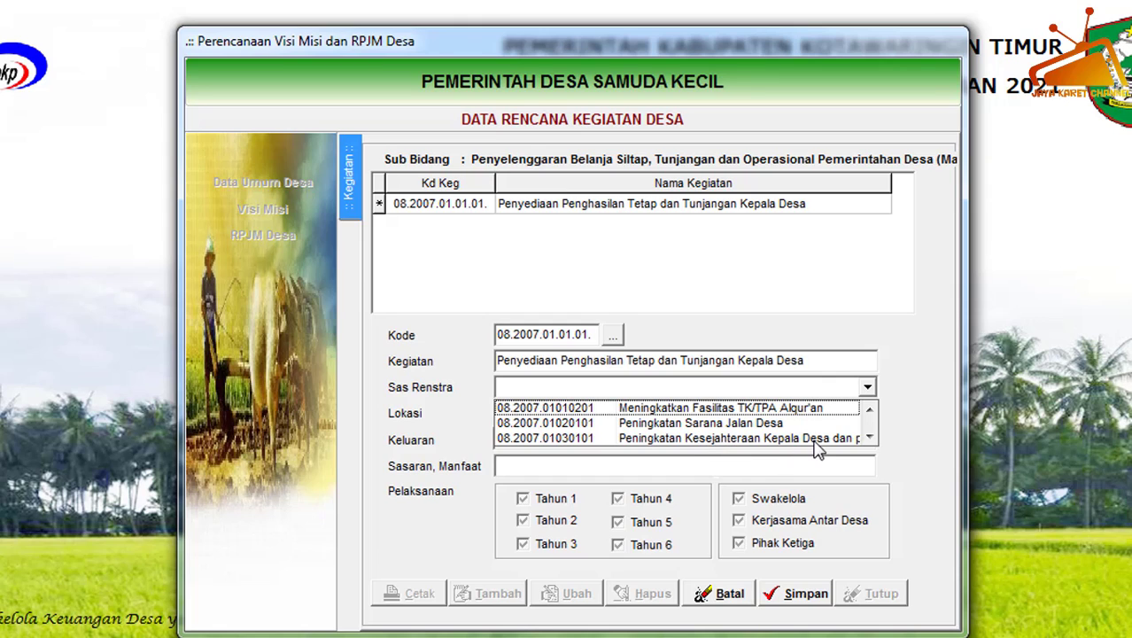
left_click(759, 439)
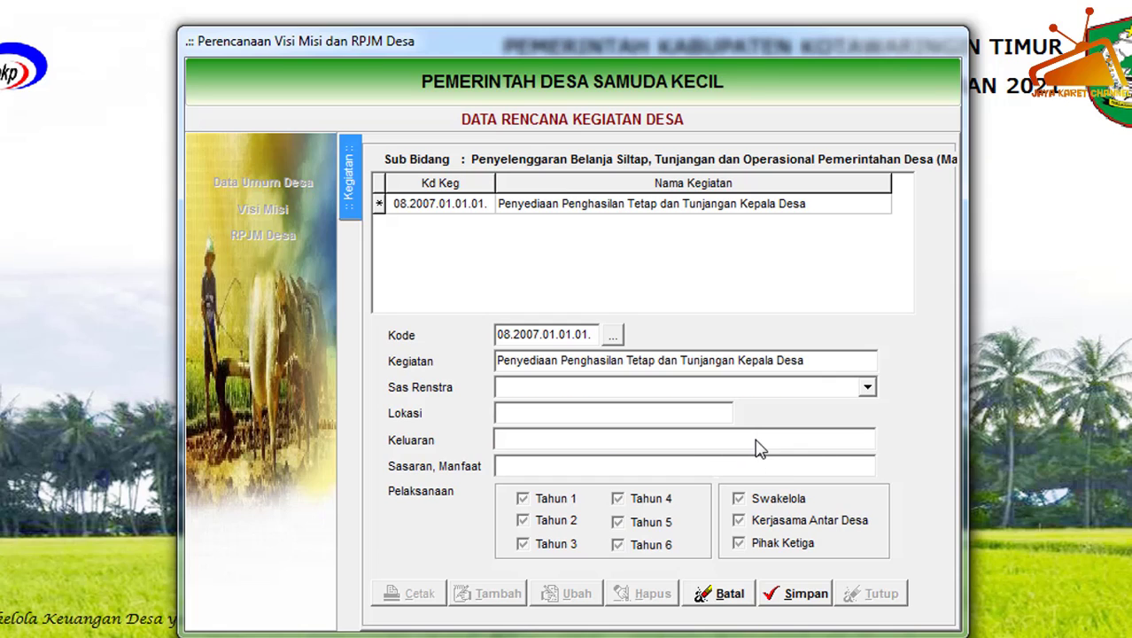
Enter Lokasi Samuda Kecil, Keluaran Peningkatan Kesejahteraan Kepala Desa and Sasaran, Manfaat Terbayarnya Siltap dan Tunjangan Kades, and save the activity.
left_click(518, 408)
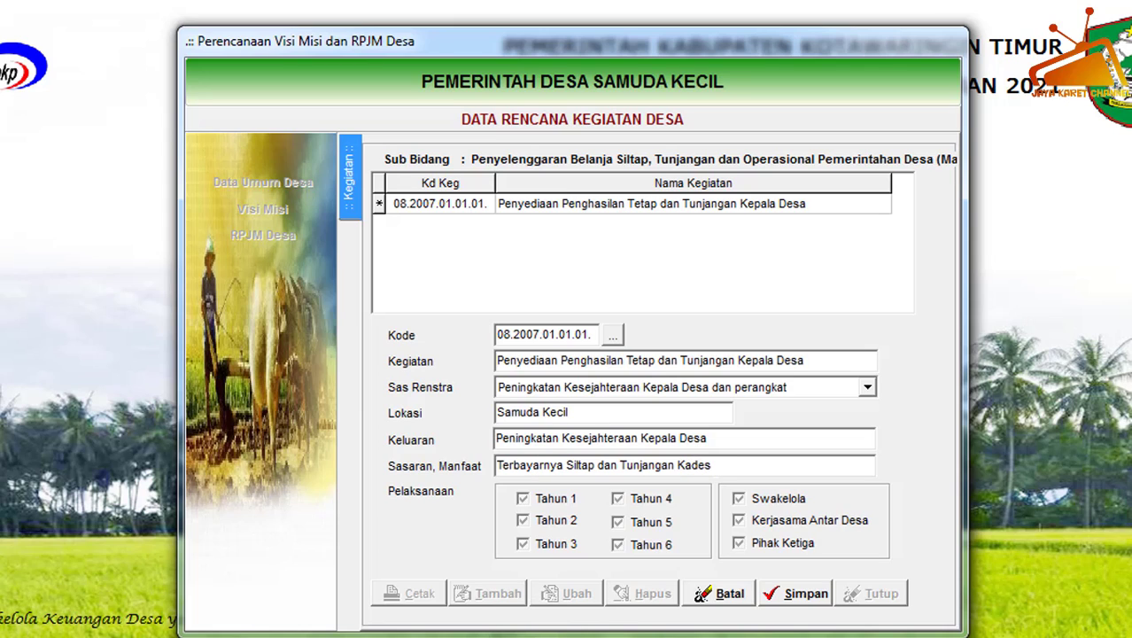
left_click(805, 595)
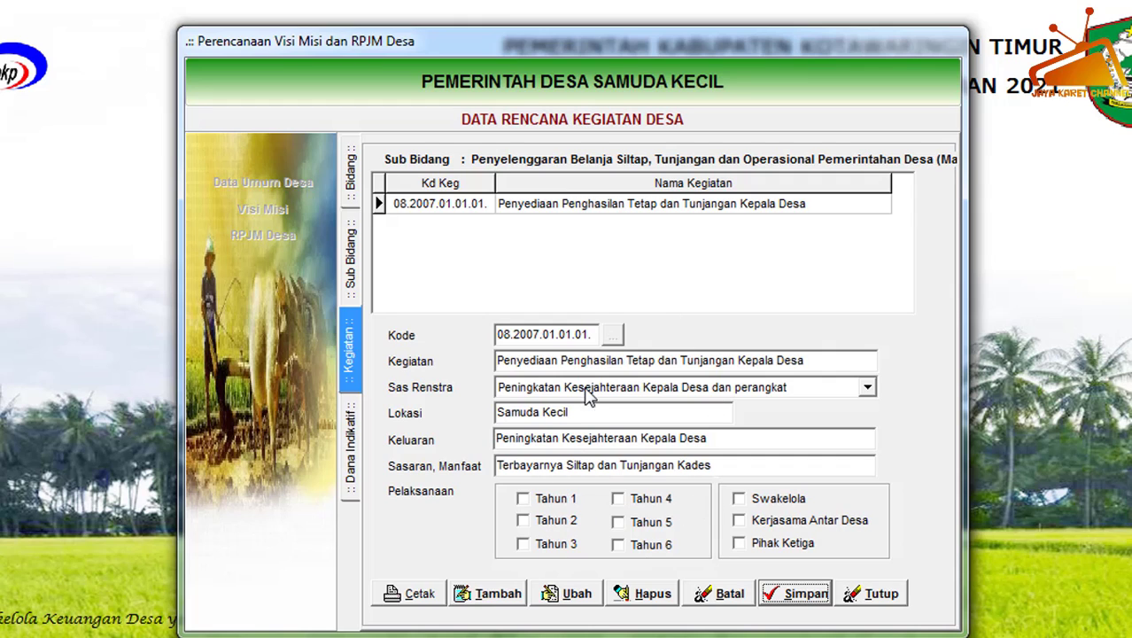
Edit activity 08.2007.01.01.01. to mark its Pelaksanaan as Tahun 1 through Tahun 6 and Swakelola, and save it.
left_click(631, 209)
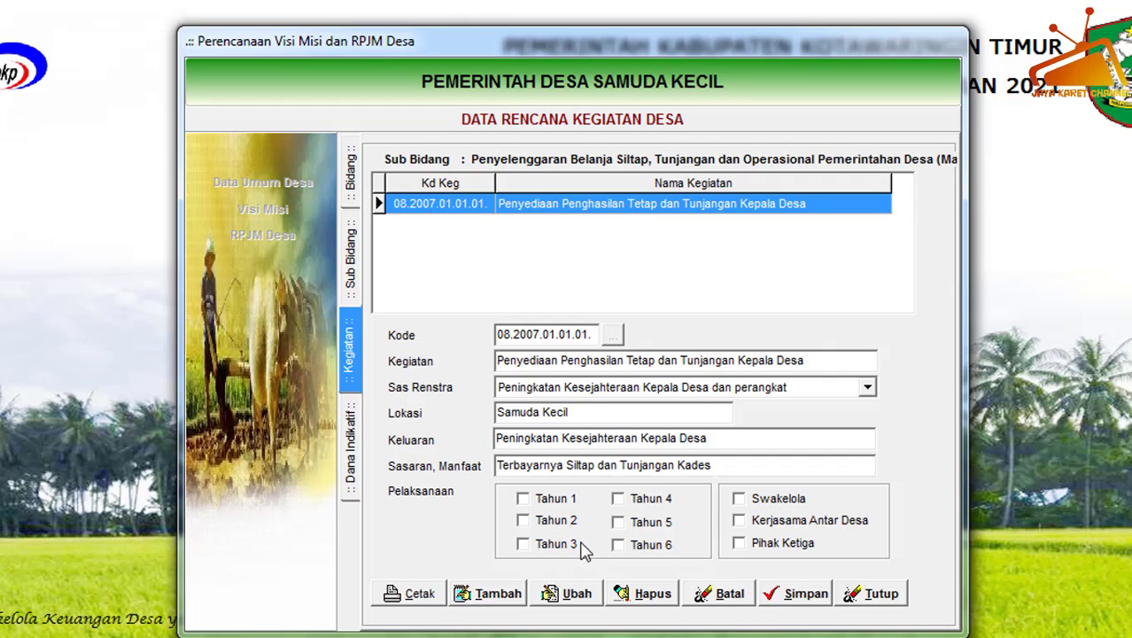
left_click(572, 596)
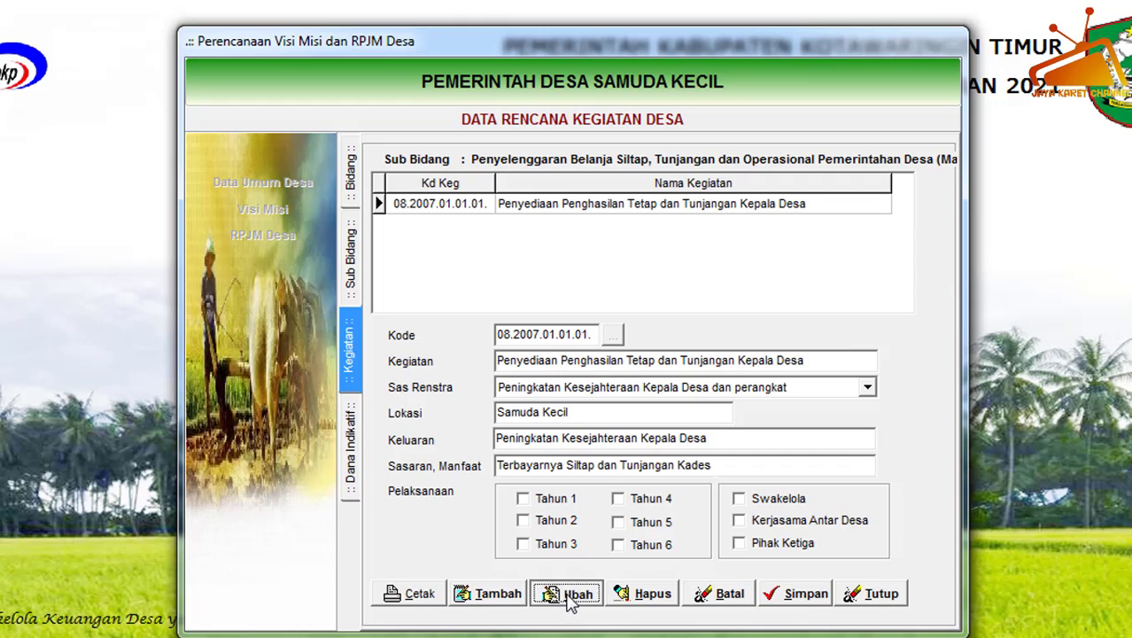
left_click(529, 503)
left_click(532, 520)
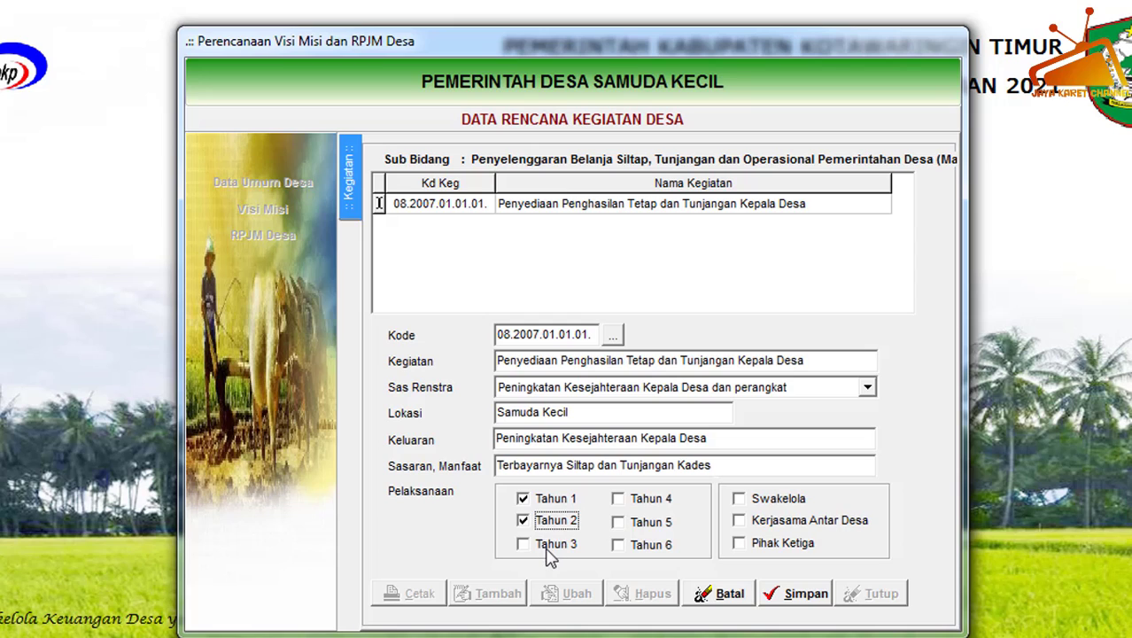
left_click(549, 544)
left_click(652, 501)
left_click(644, 526)
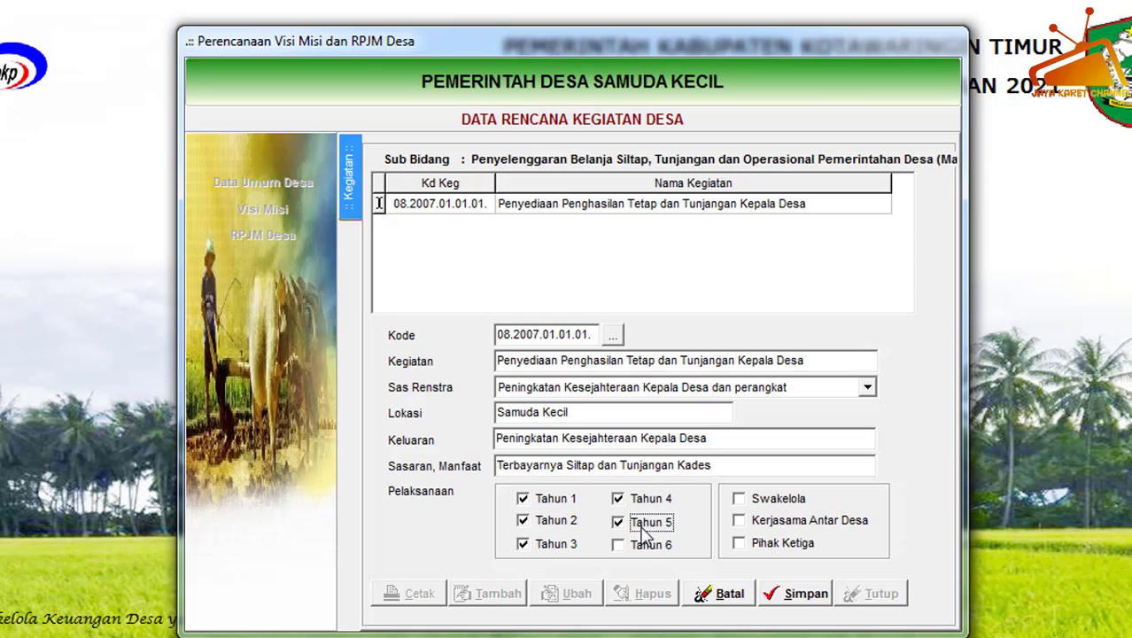
left_click(655, 550)
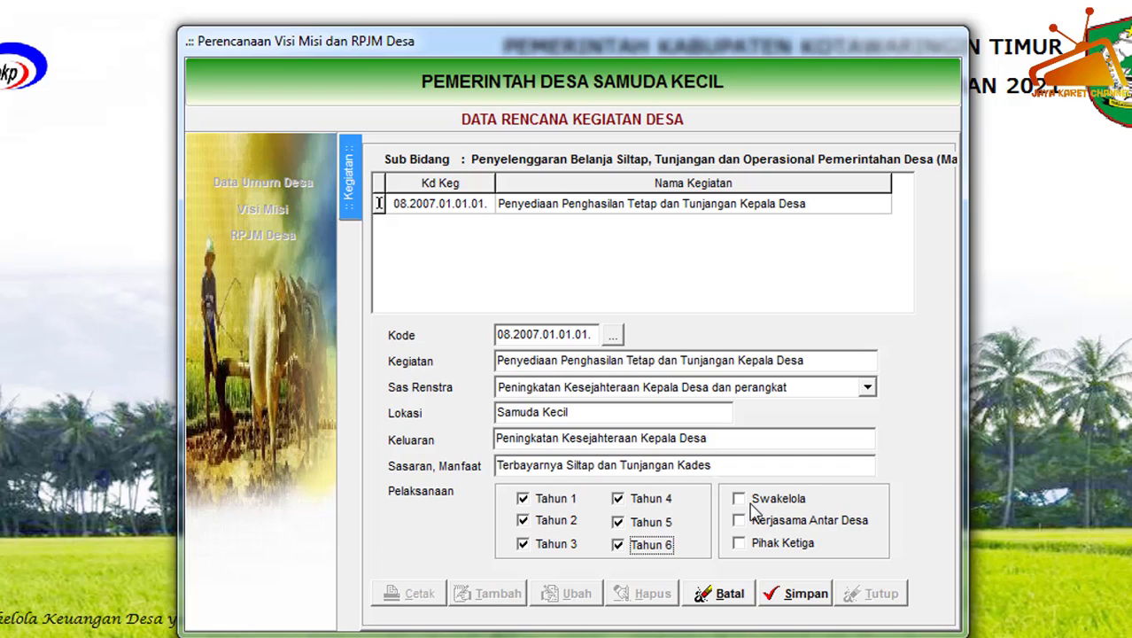
left_click(758, 501)
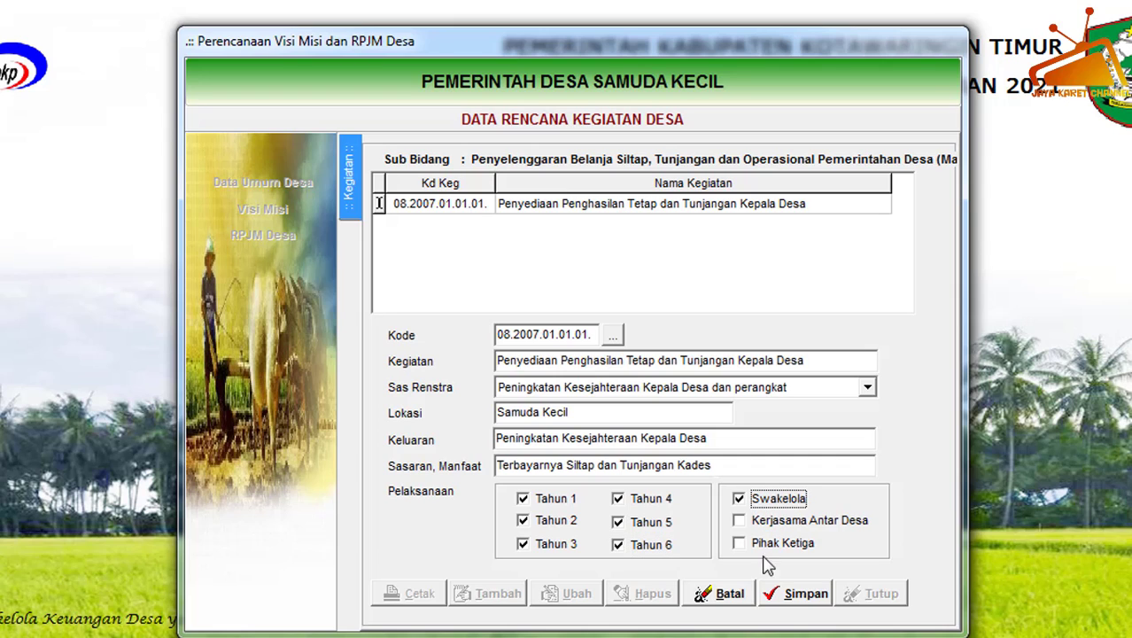
left_click(798, 596)
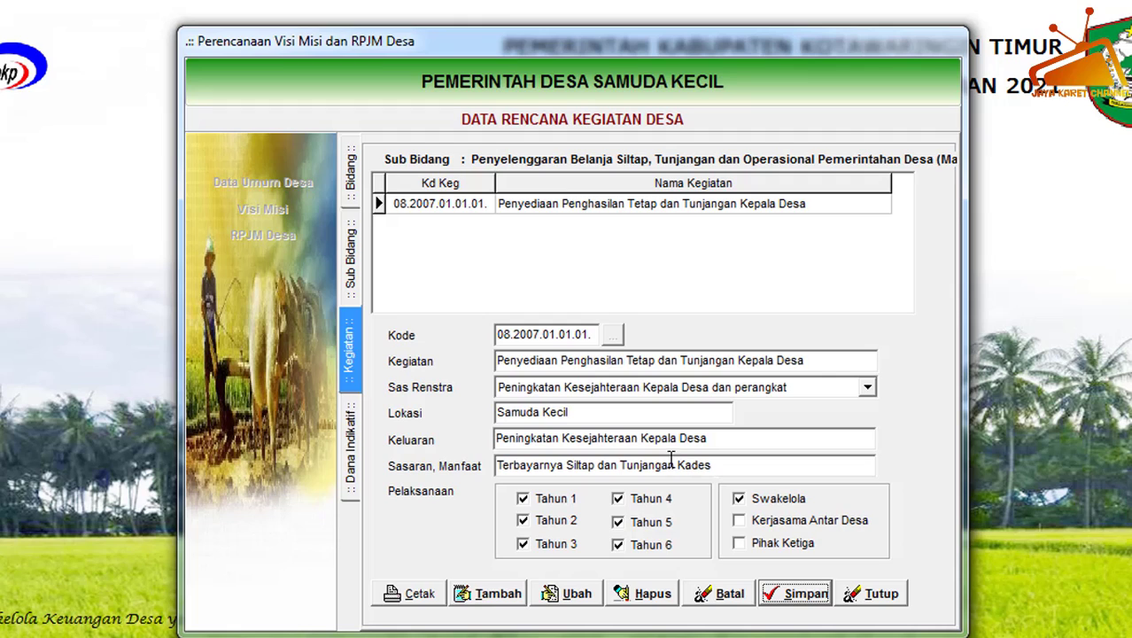
Start a new Dana Indikatif record for activity 08.2007.01.01.01. with Tahun THN1 and Lokasi Samuda Kecil.
left_click(591, 207)
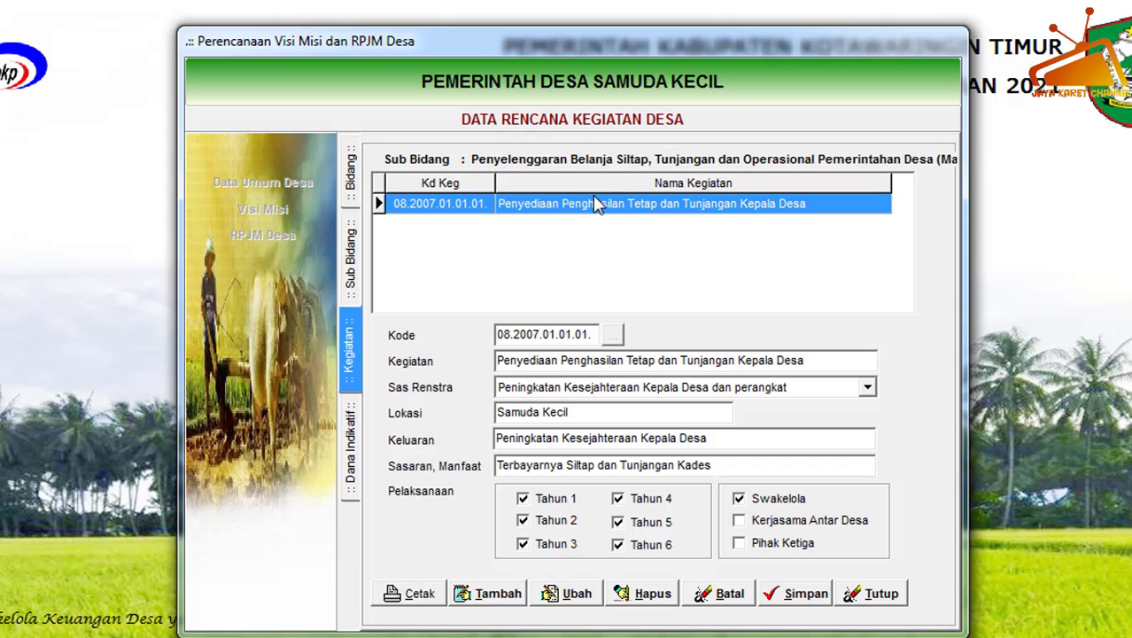
double_click(585, 215)
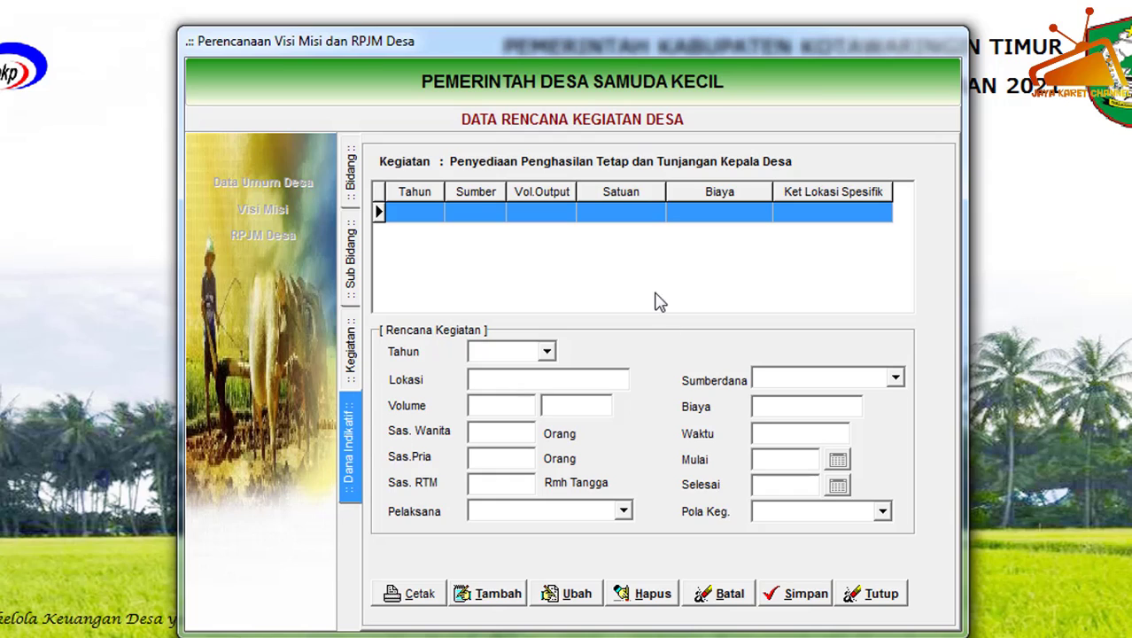
left_click(494, 596)
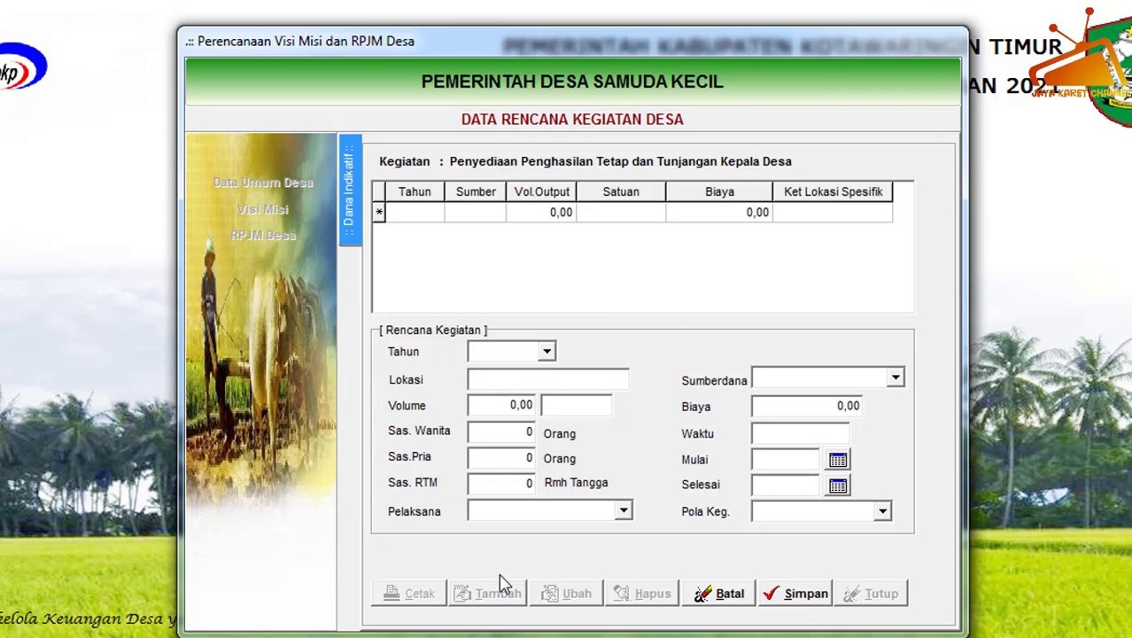
left_click(548, 353)
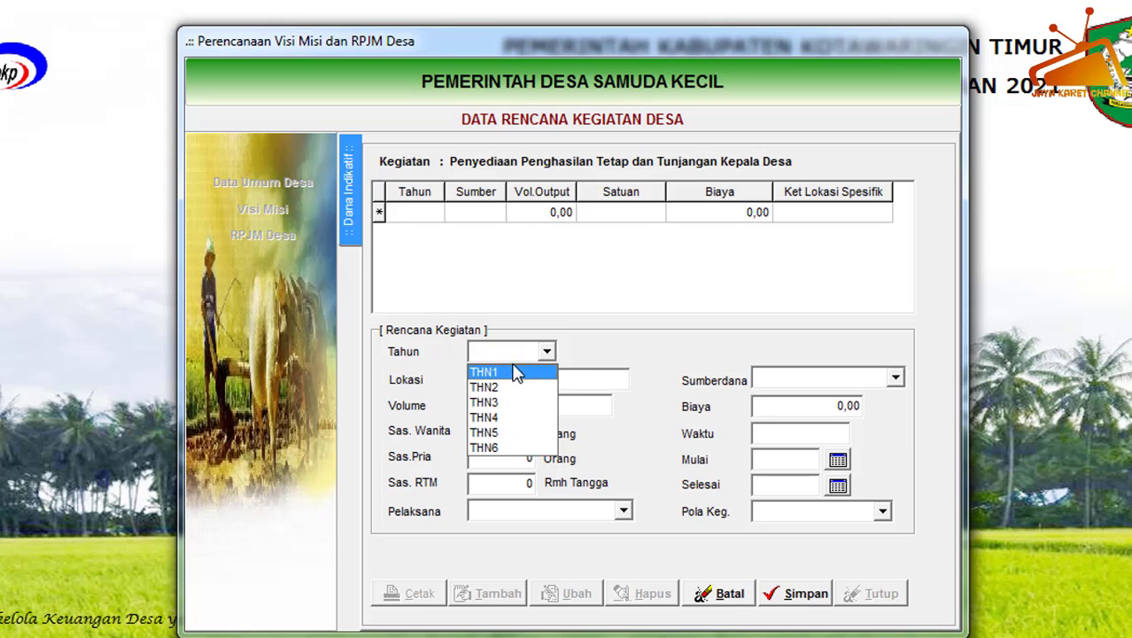
left_click(716, 316)
left_click(549, 351)
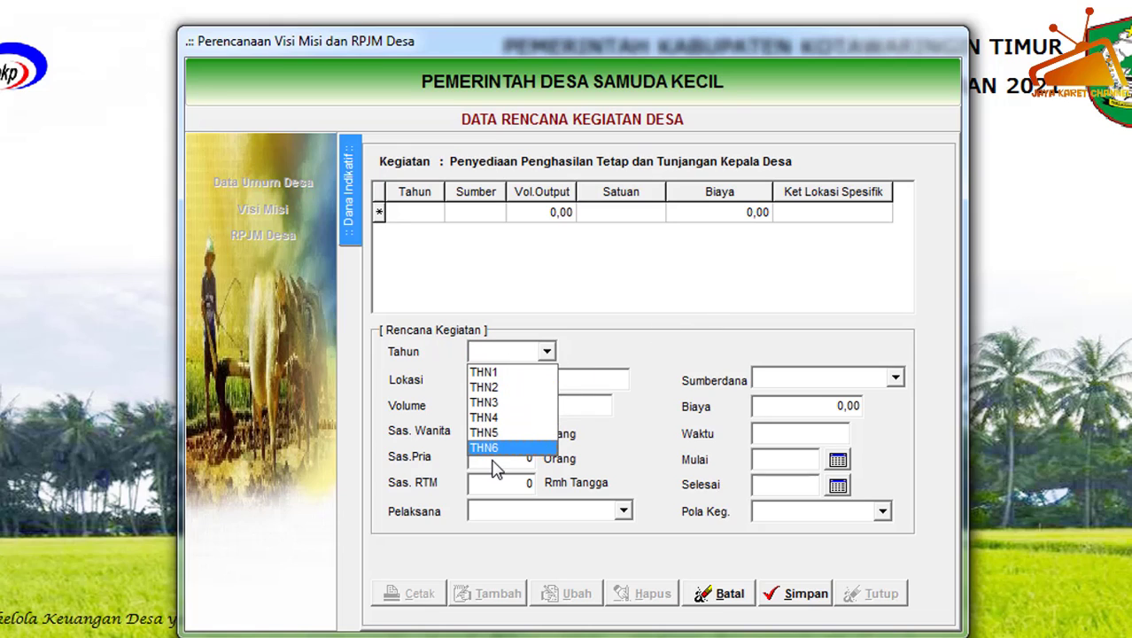
left_click(654, 325)
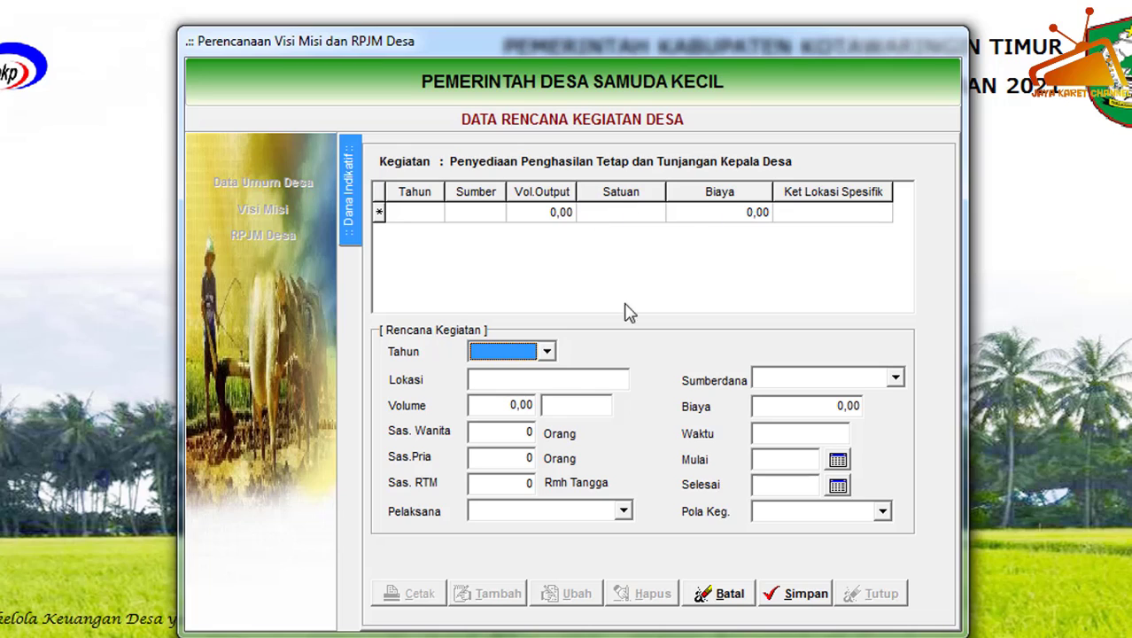
left_click(548, 353)
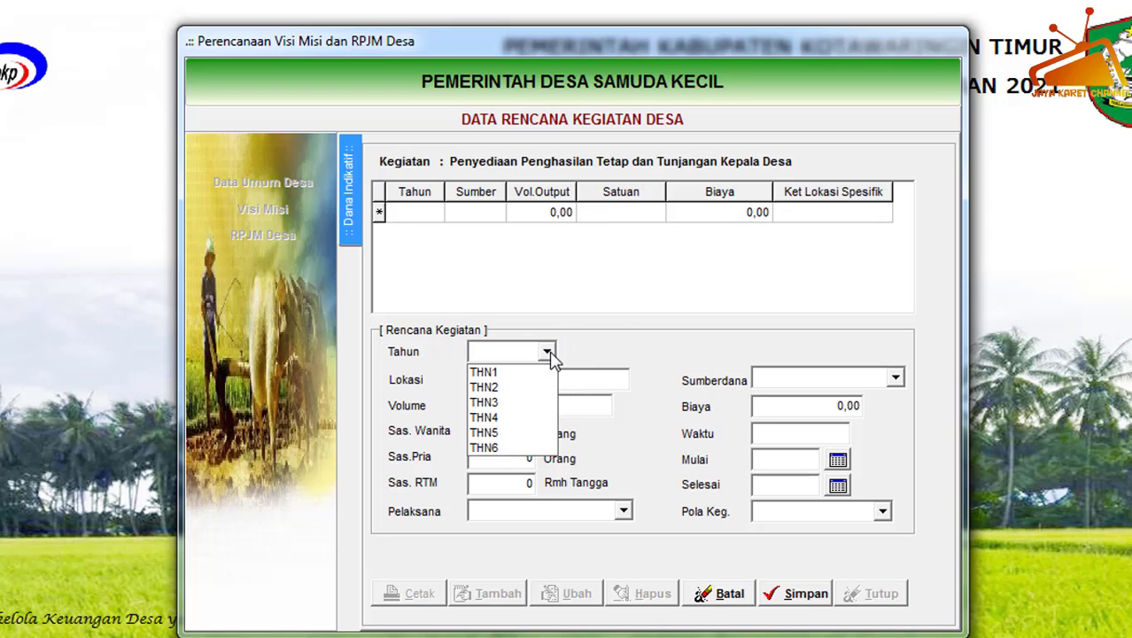
left_click(485, 378)
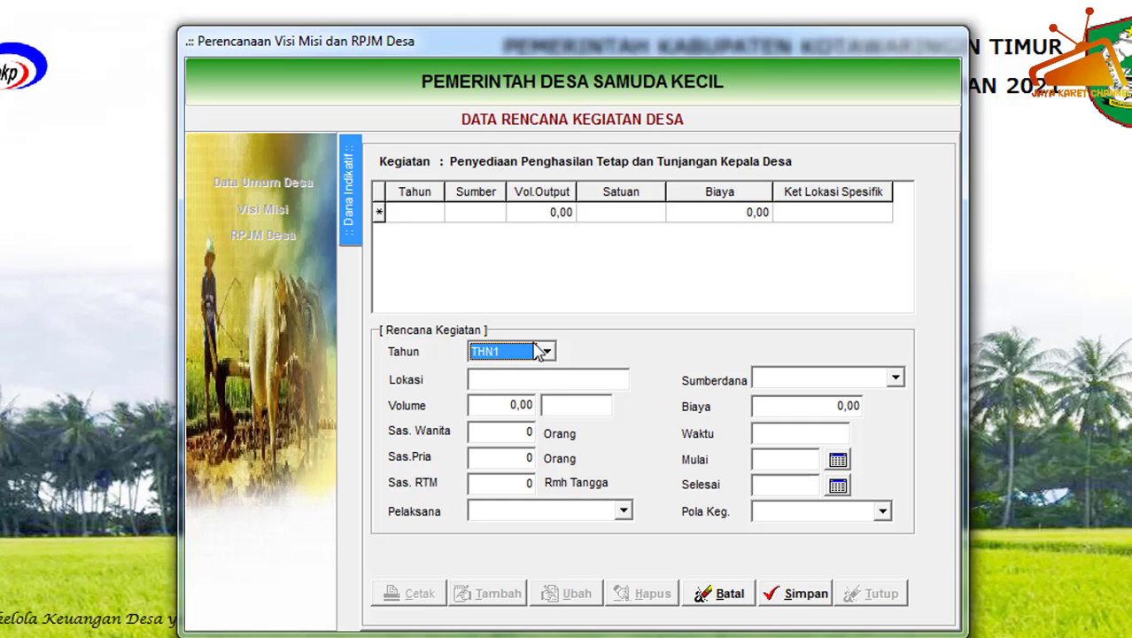
left_click(492, 379)
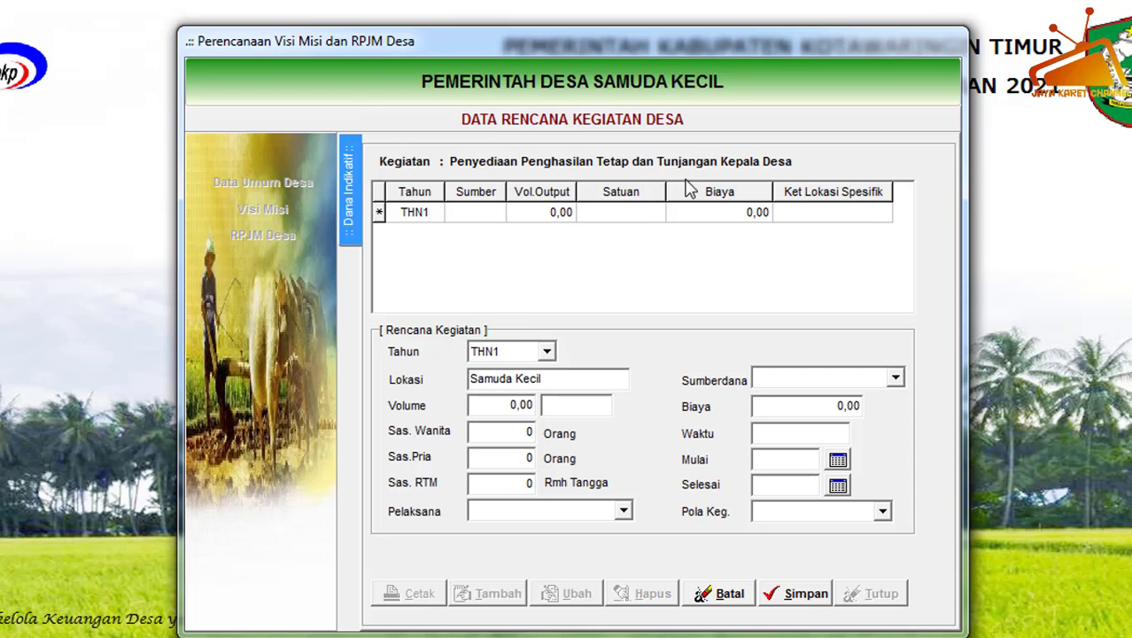
Set the Volume of the THN1 record to 12 Bulan.
left_click(513, 405)
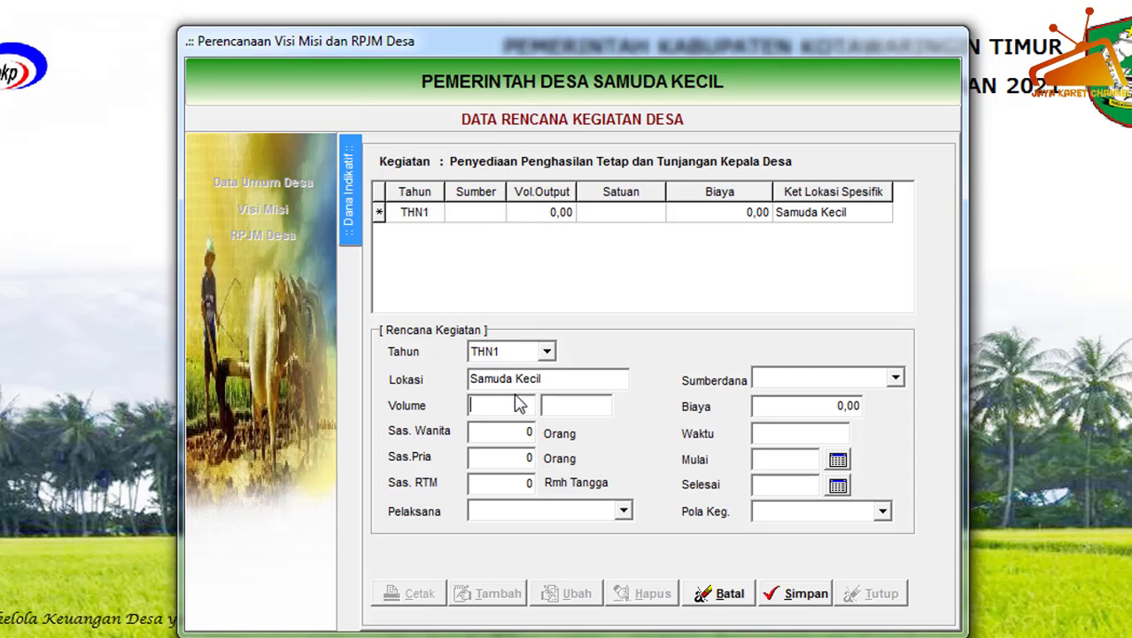
type("12")
left_click(576, 407)
type("Bulan")
key("Tab")
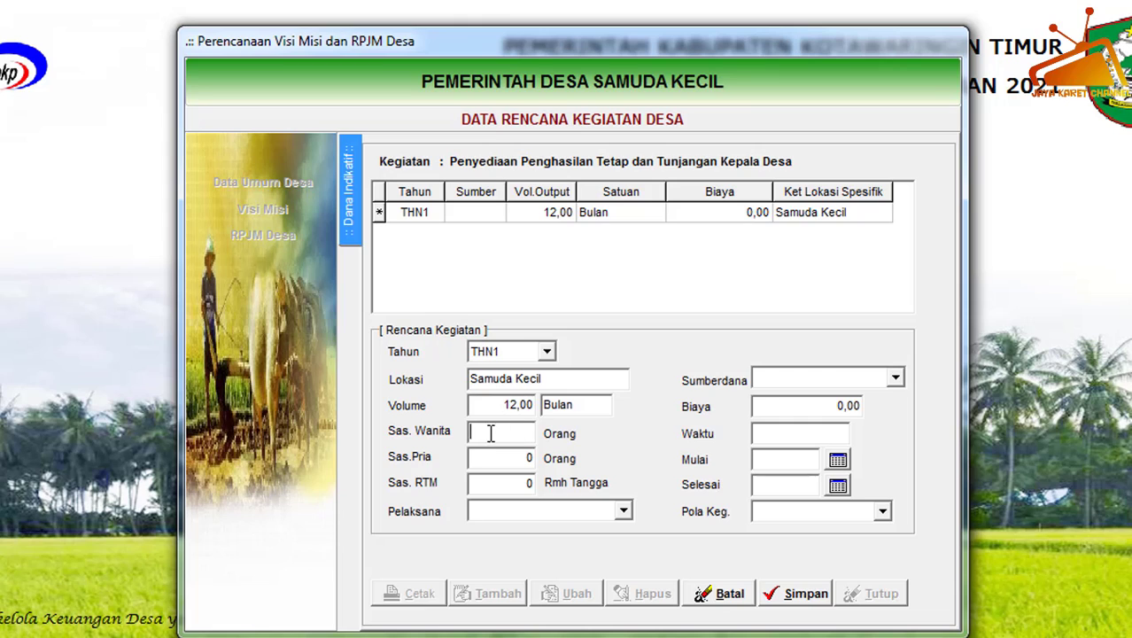
Set Sas.Pria to 1 person and choose Kepala Seksi Pemerintahan as Pelaksana.
left_click(521, 463)
left_click(625, 511)
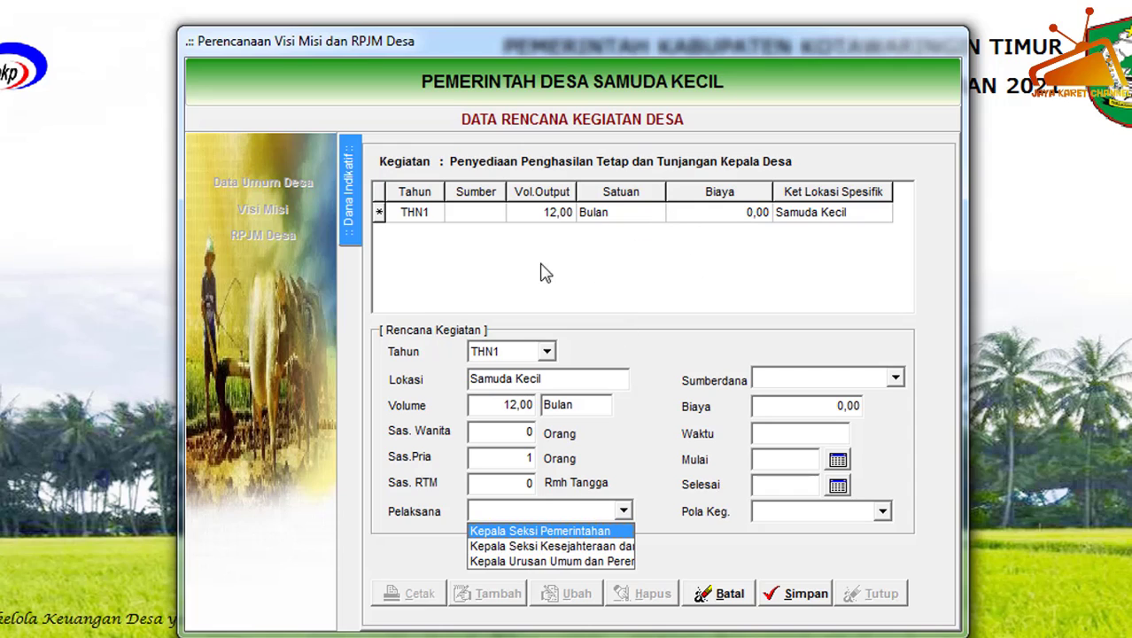
left_click(529, 534)
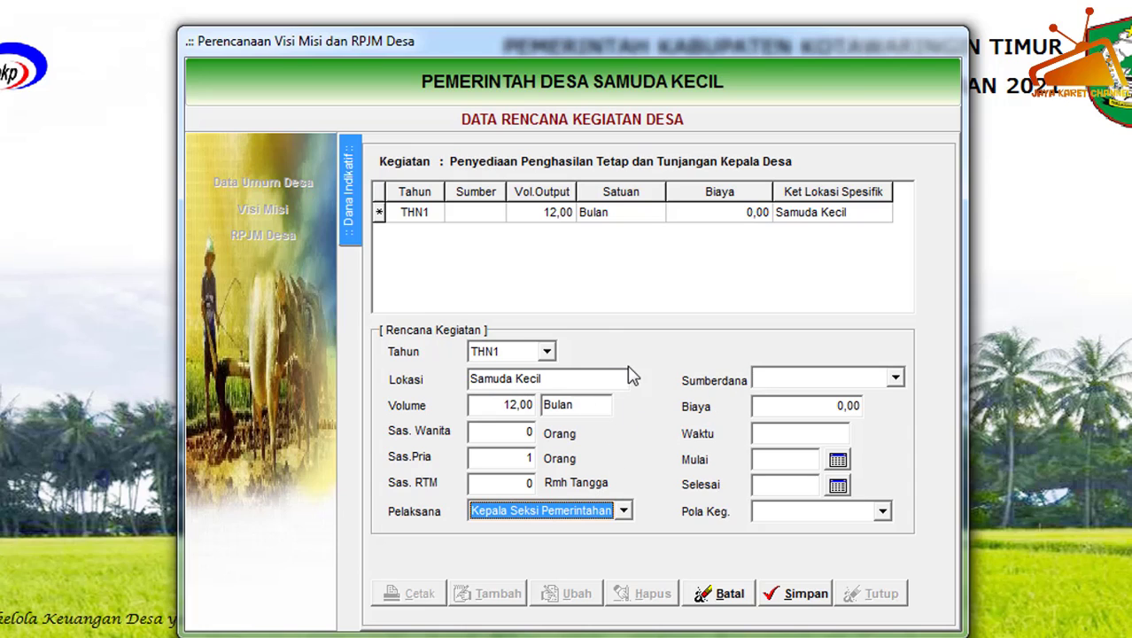
Choose Alokasi Dana Desa as Sumberdana, with a Biaya of 47500000 and a Waktu of 1 Tahun.
left_click(896, 379)
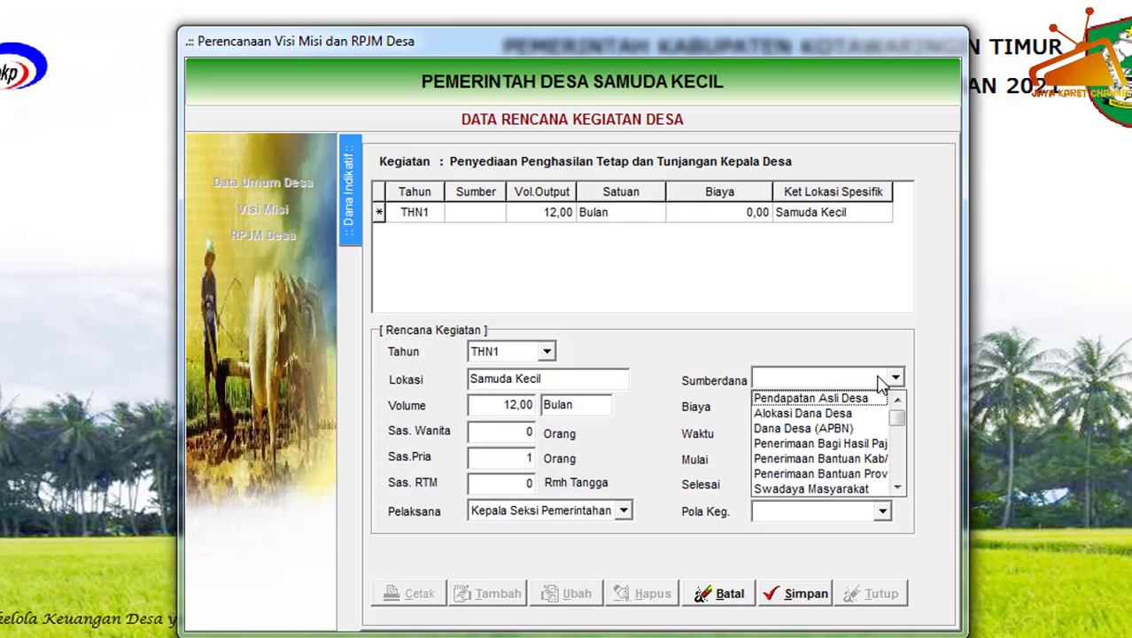
left_click(775, 414)
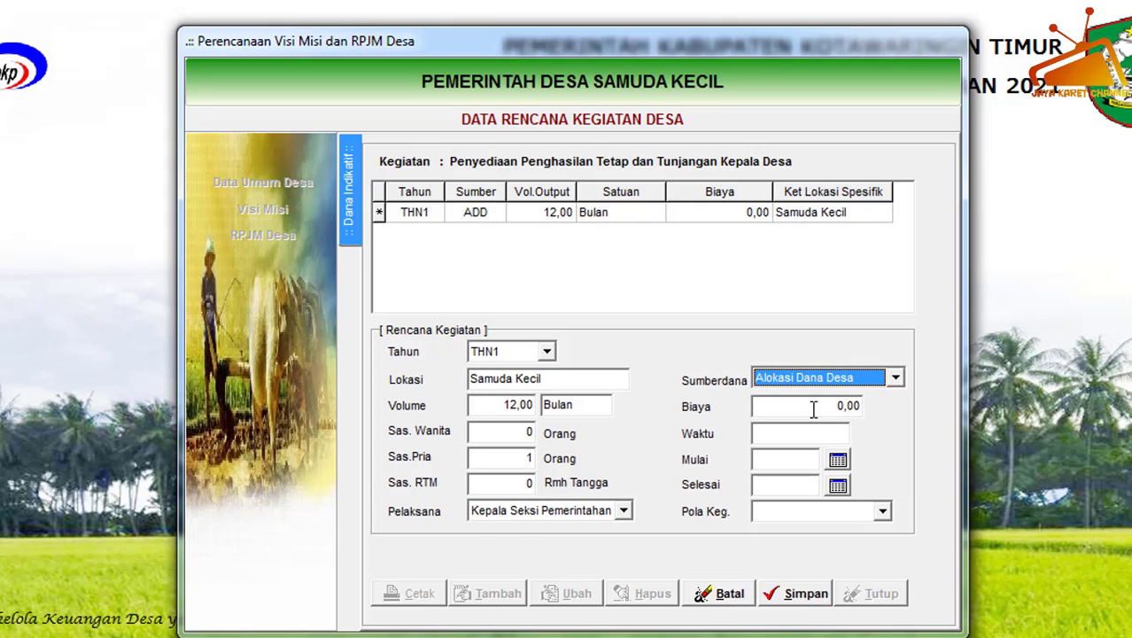
left_click(801, 403)
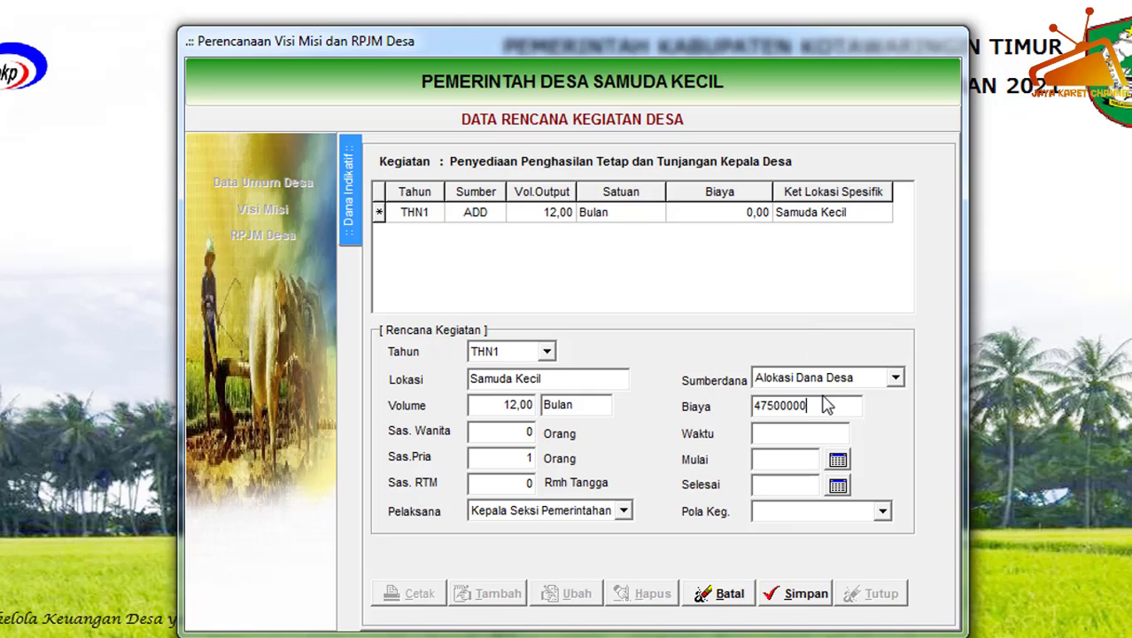
left_click(778, 431)
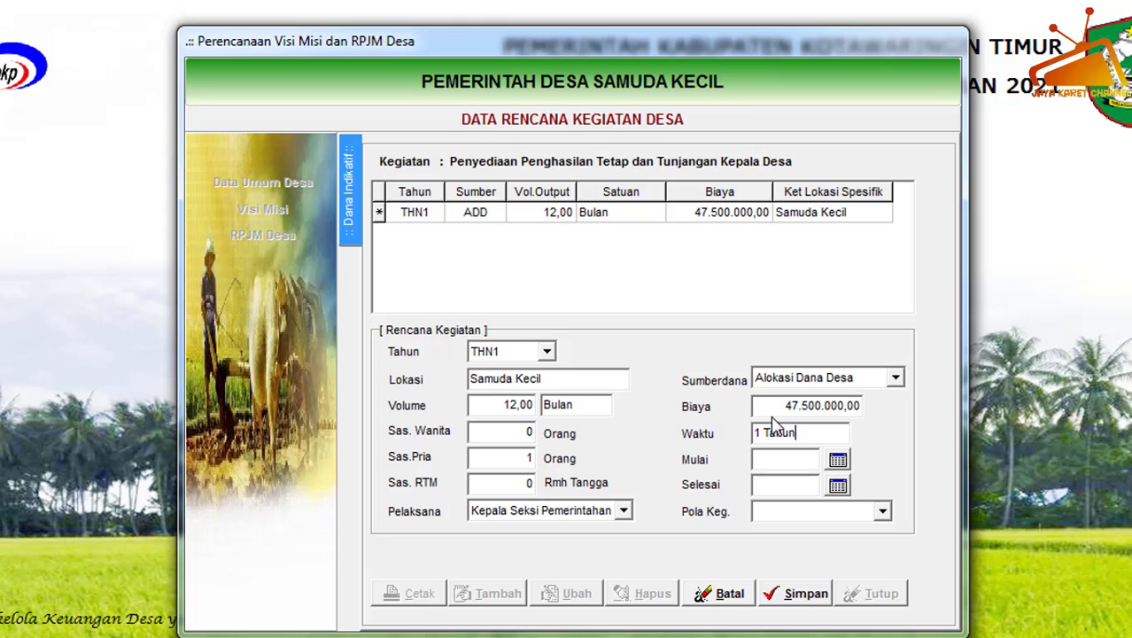
Set the activity plan's Mulai date to 01/01/2021 and its Selesai date to 31/12/2021.
left_click(837, 460)
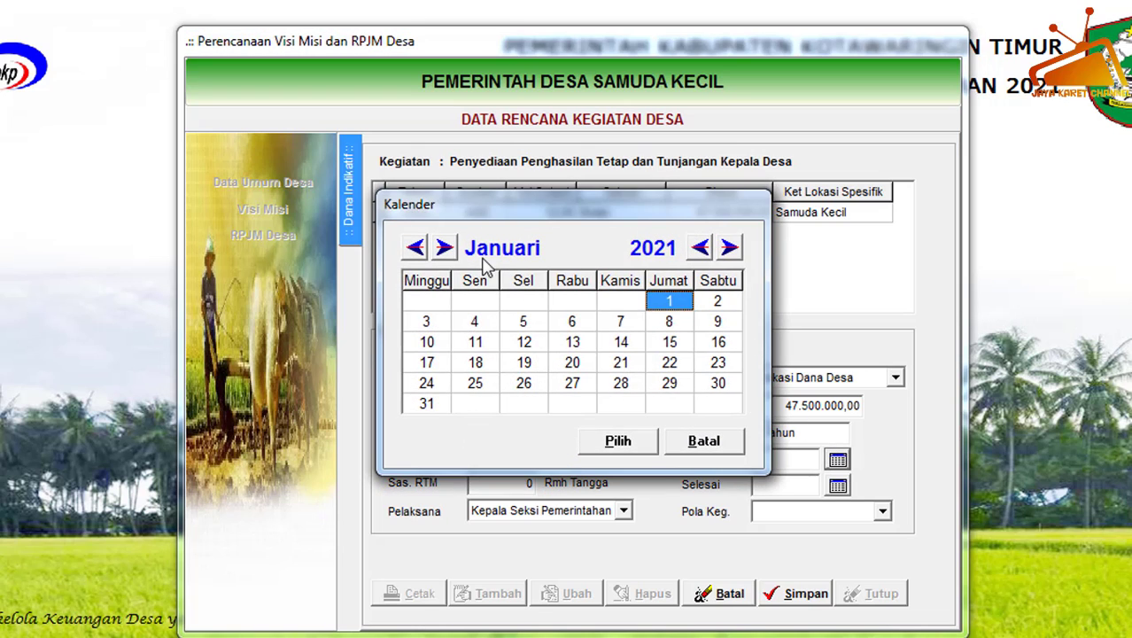
left_click(618, 441)
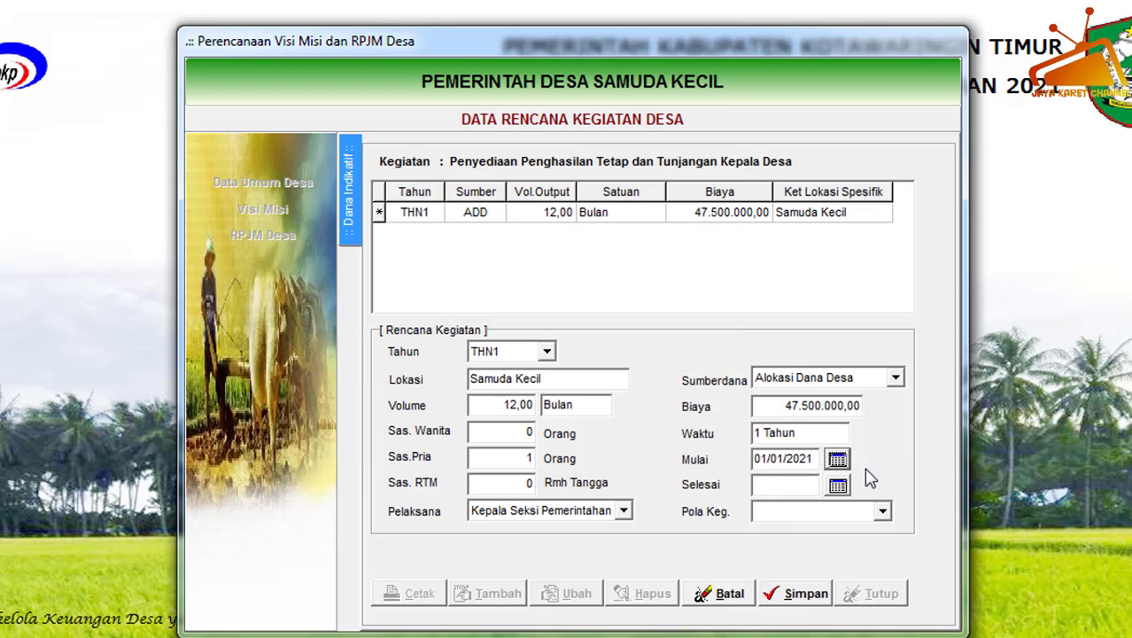
left_click(837, 486)
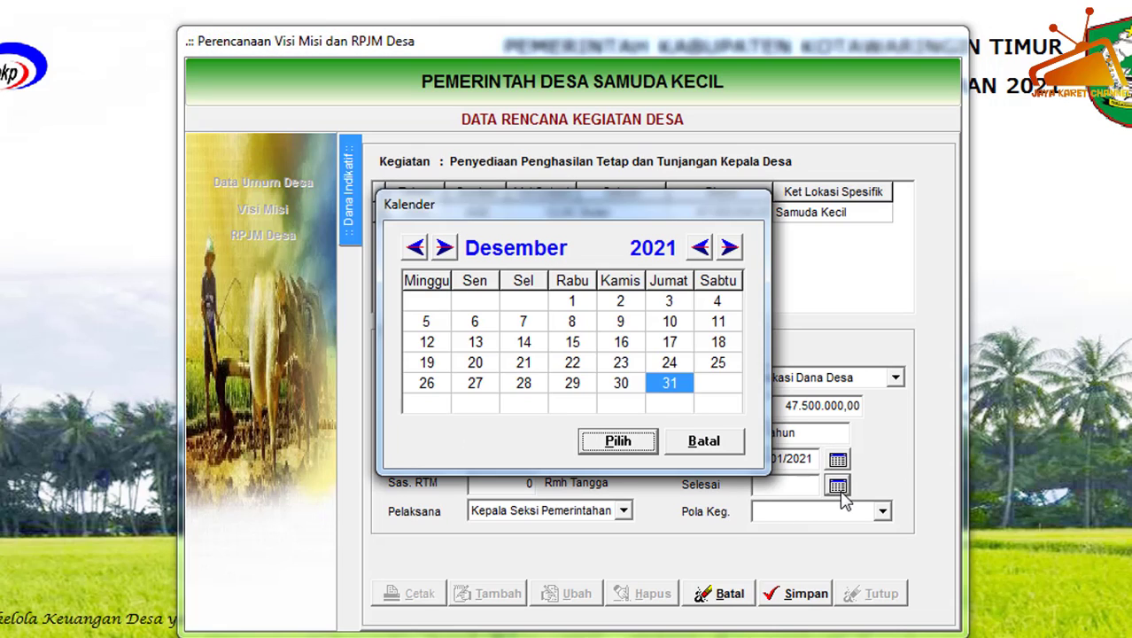
left_click(630, 441)
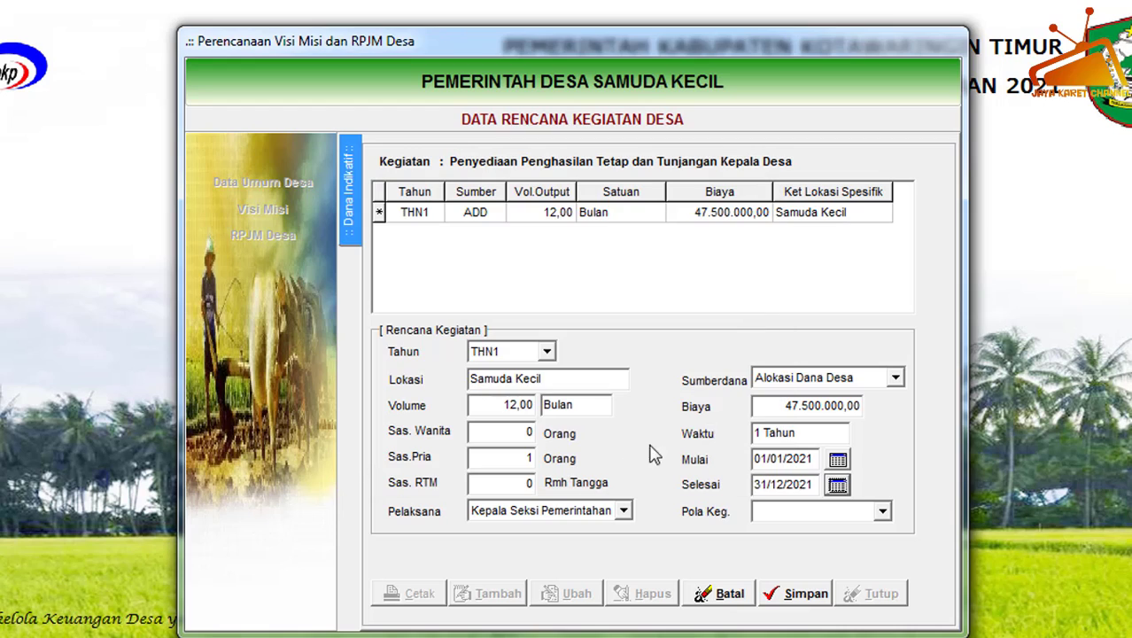
Choose Swakelola as the Pola Keg. and save the Dana Indikatif record.
left_click(882, 512)
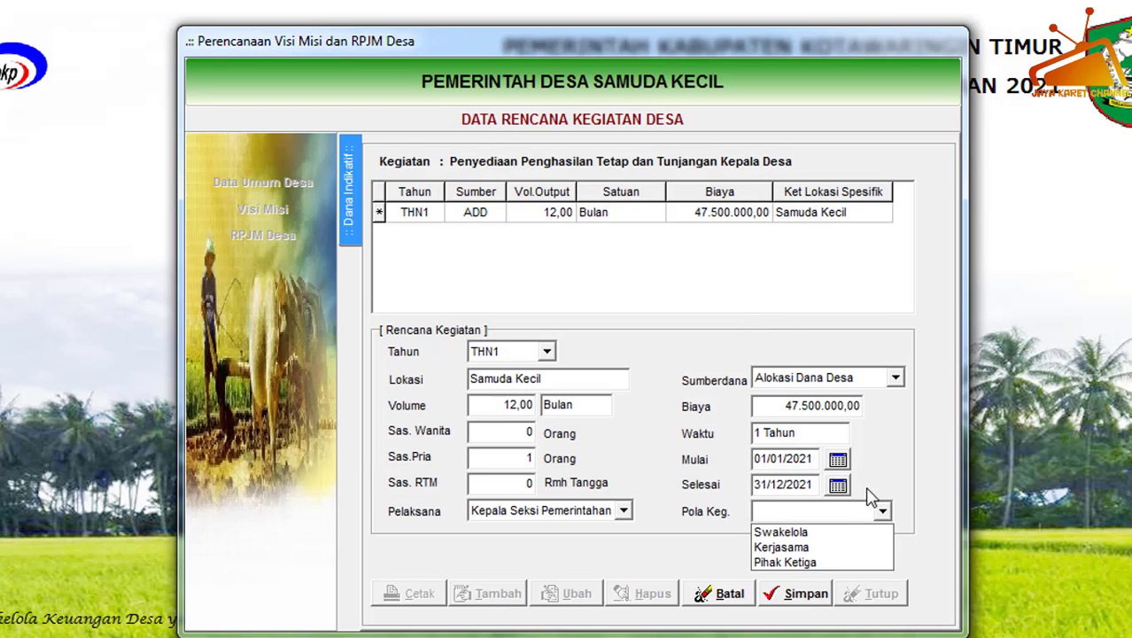
left_click(804, 533)
left_click(795, 601)
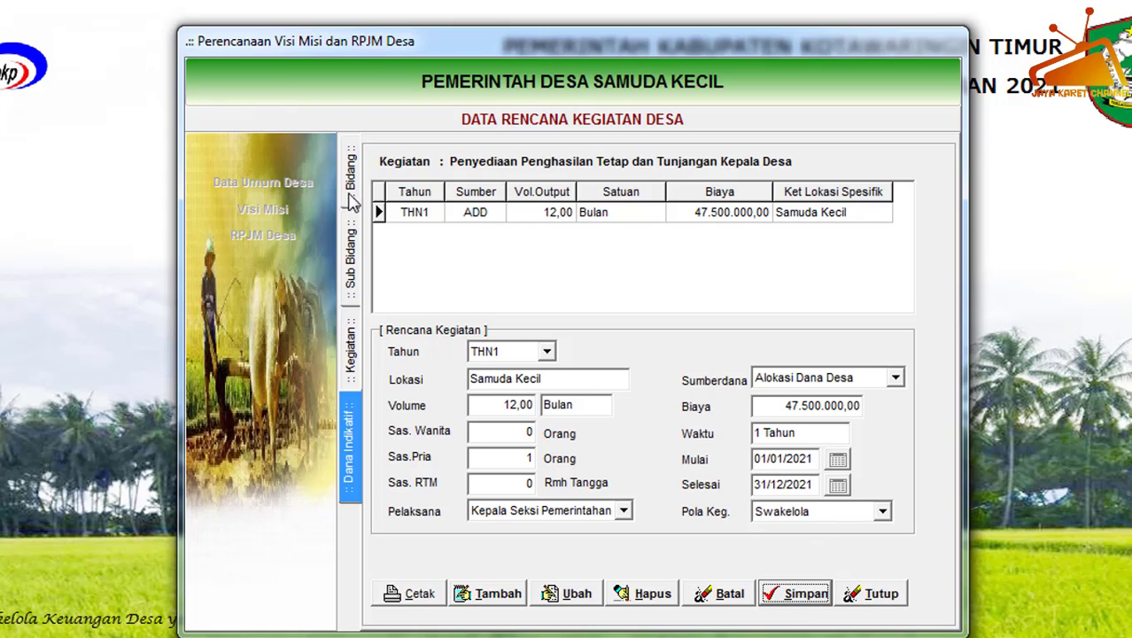
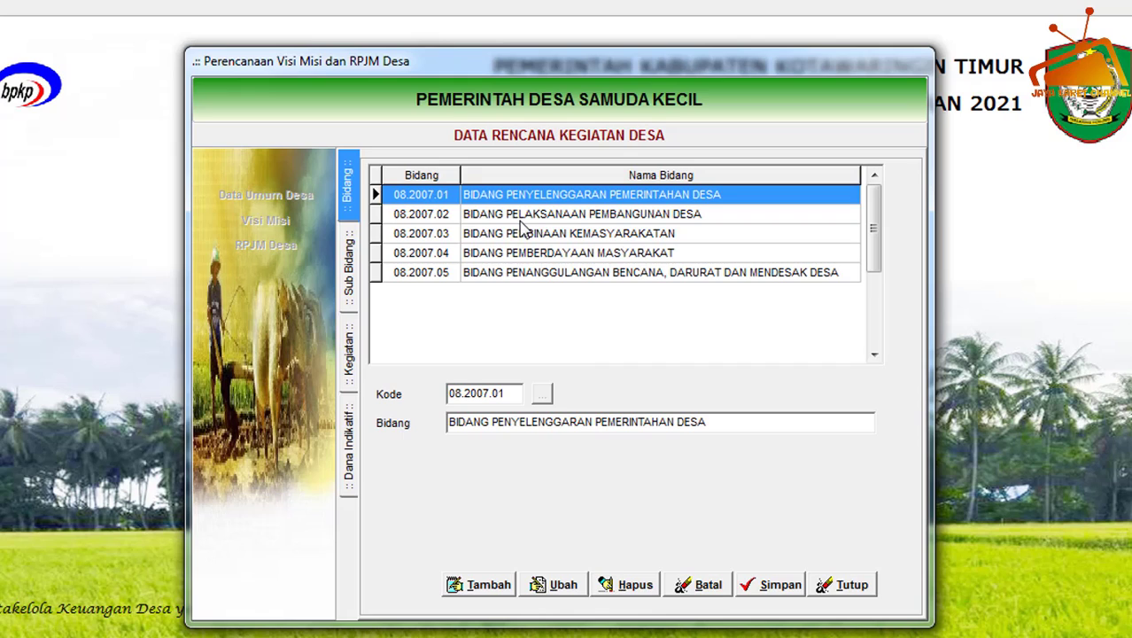
Add Sub Bidang Pekerjaan Umum dan Penataan Ruang under Bidang Pelaksanaan Pembangunan Desa and save it.
left_click(522, 216)
double_click(572, 215)
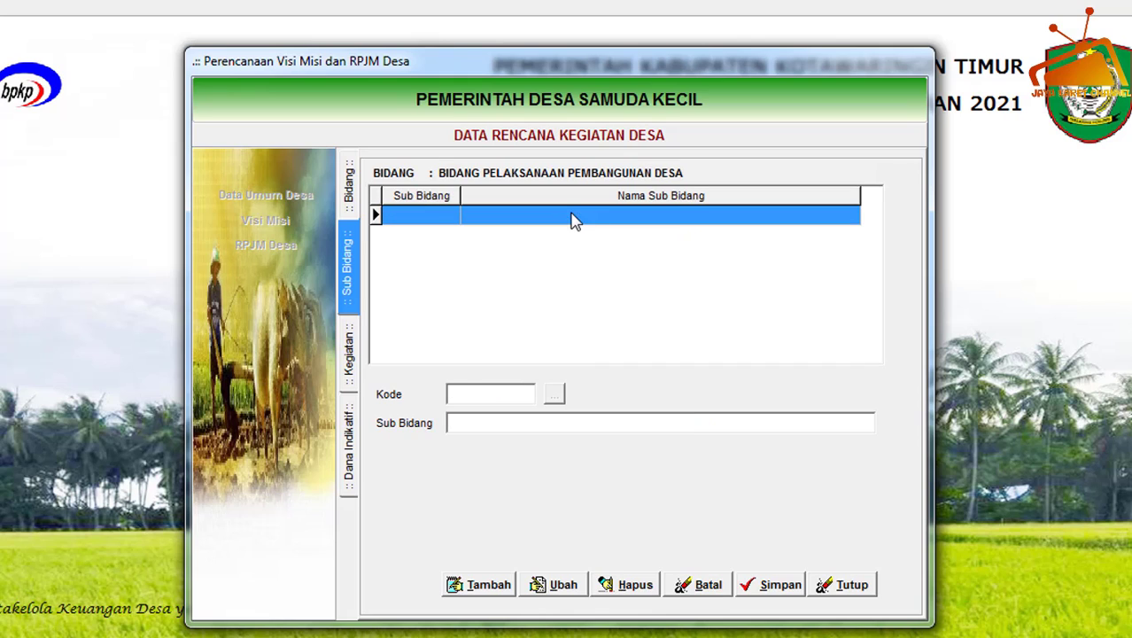
left_click(502, 589)
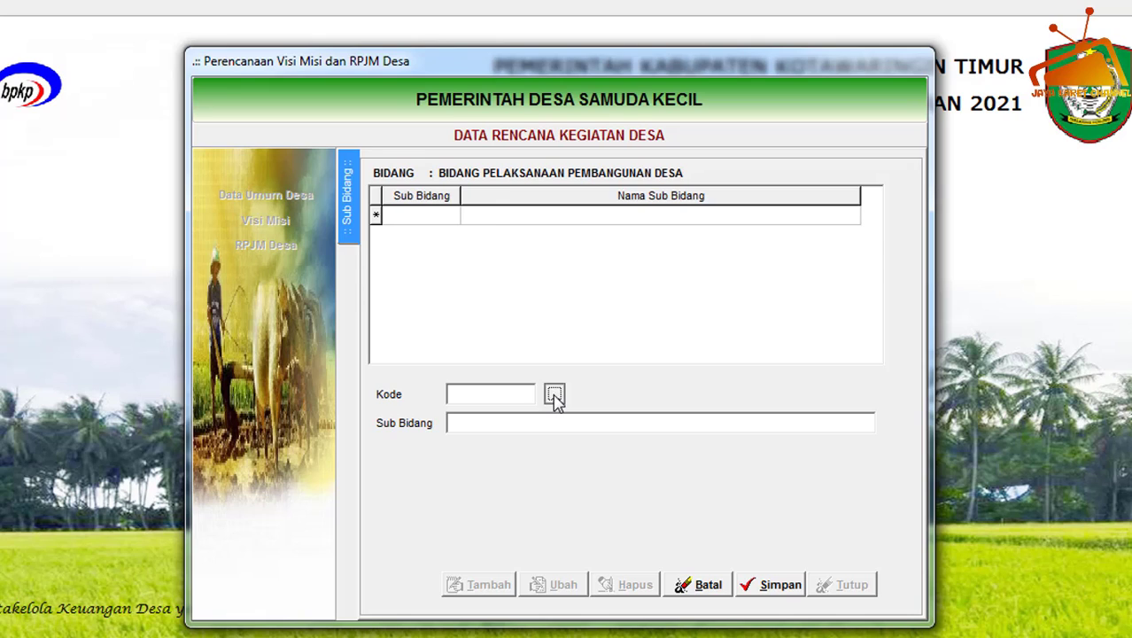
left_click(554, 397)
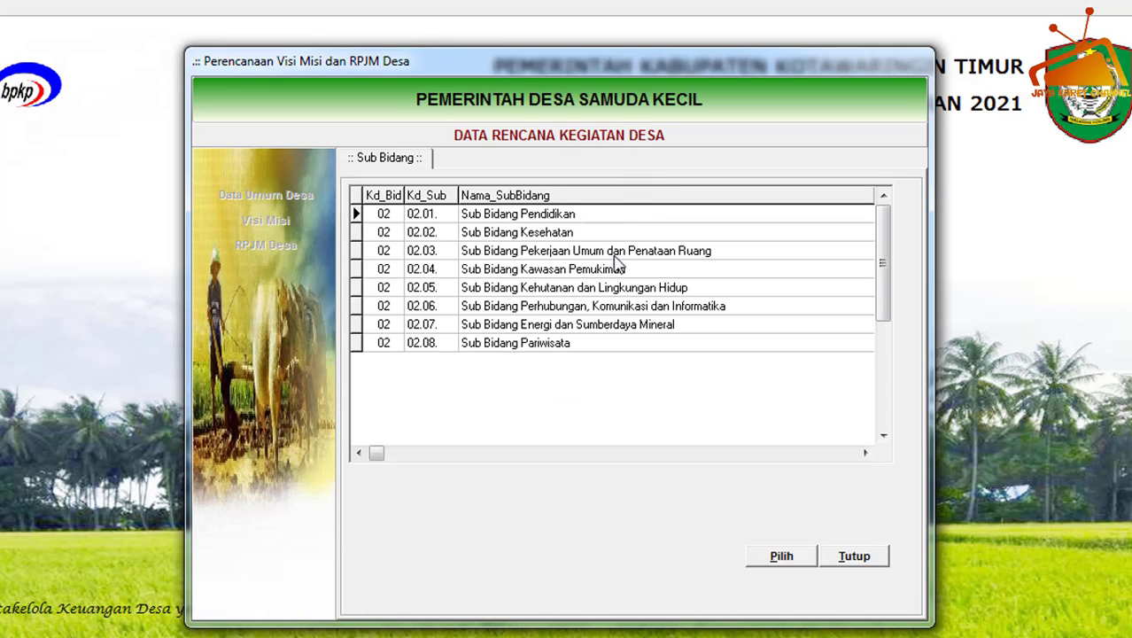
left_click(501, 256)
left_click(788, 558)
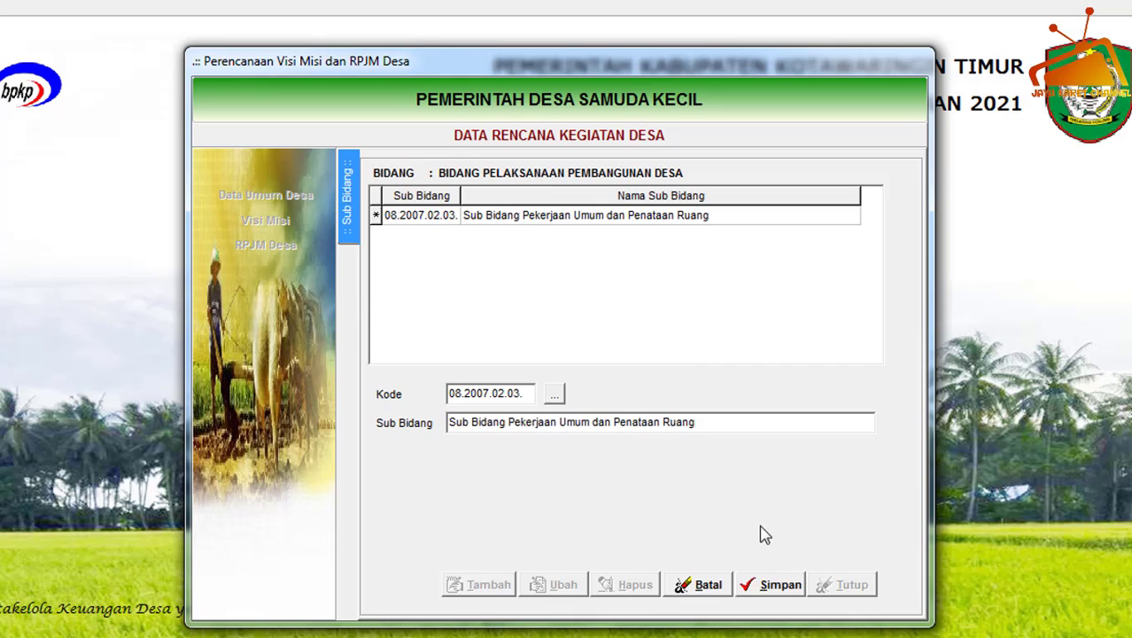
left_click(752, 583)
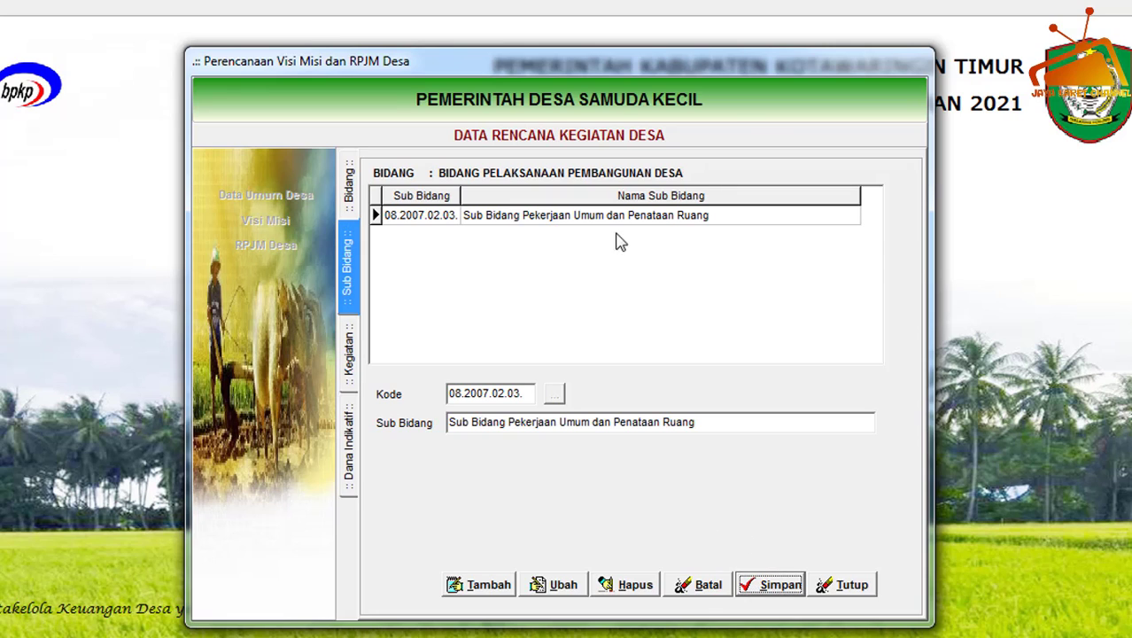
Add activity 02.03.10, Pembangunan/Rehabilitas/Peningkatan/Pengerasan Jalan Desa, under Sub Bidang Pekerjaan Umum dan Penataan Ruang.
double_click(572, 217)
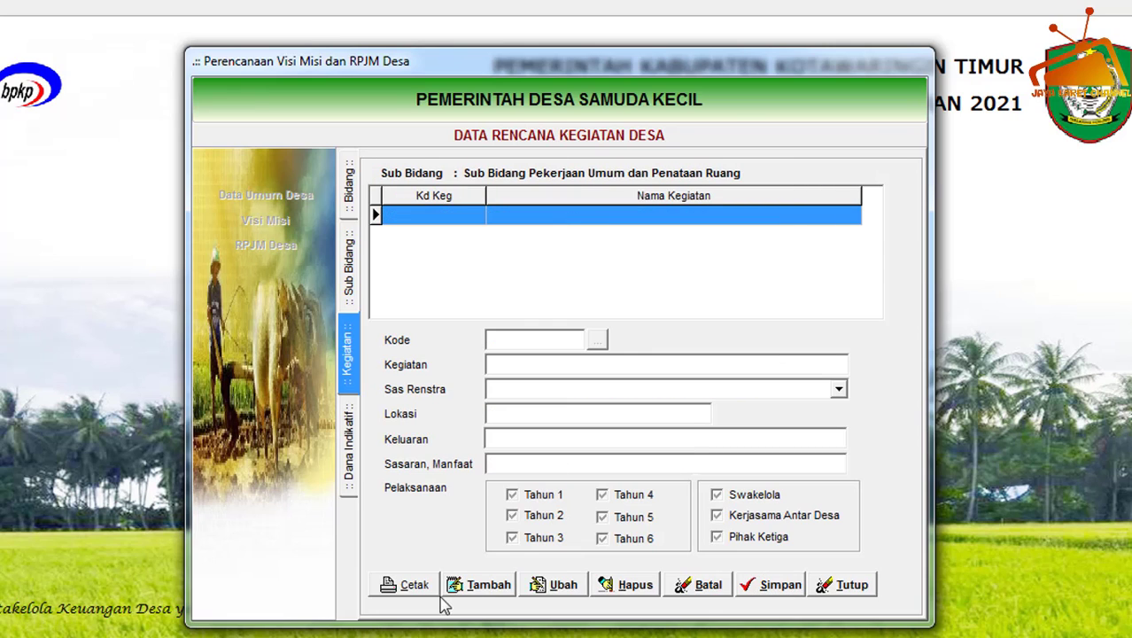
left_click(460, 587)
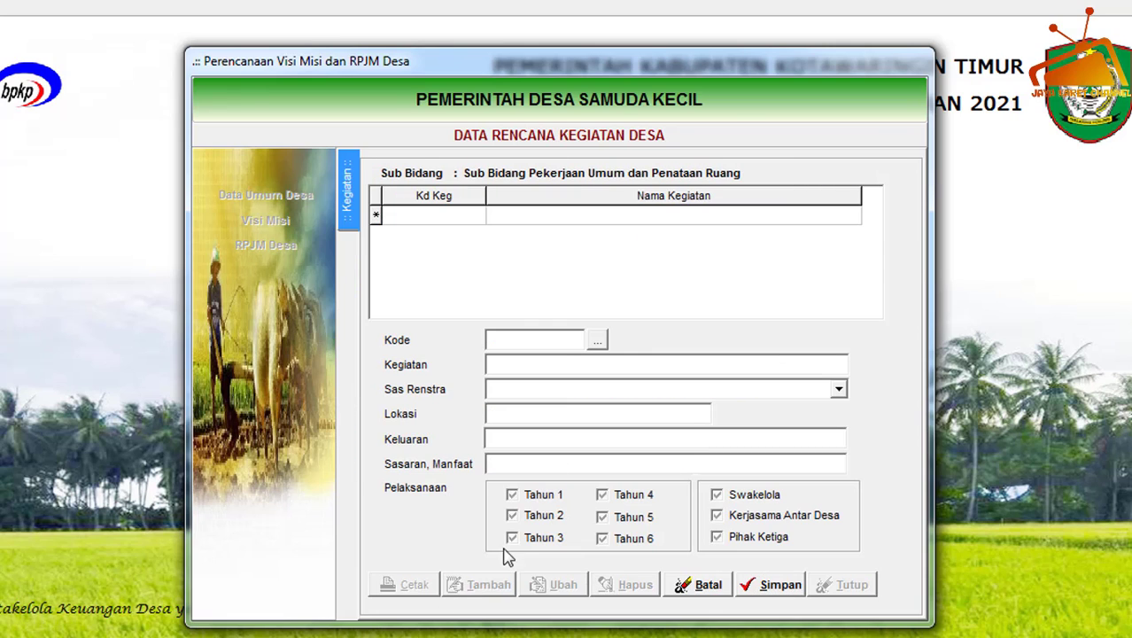
left_click(598, 340)
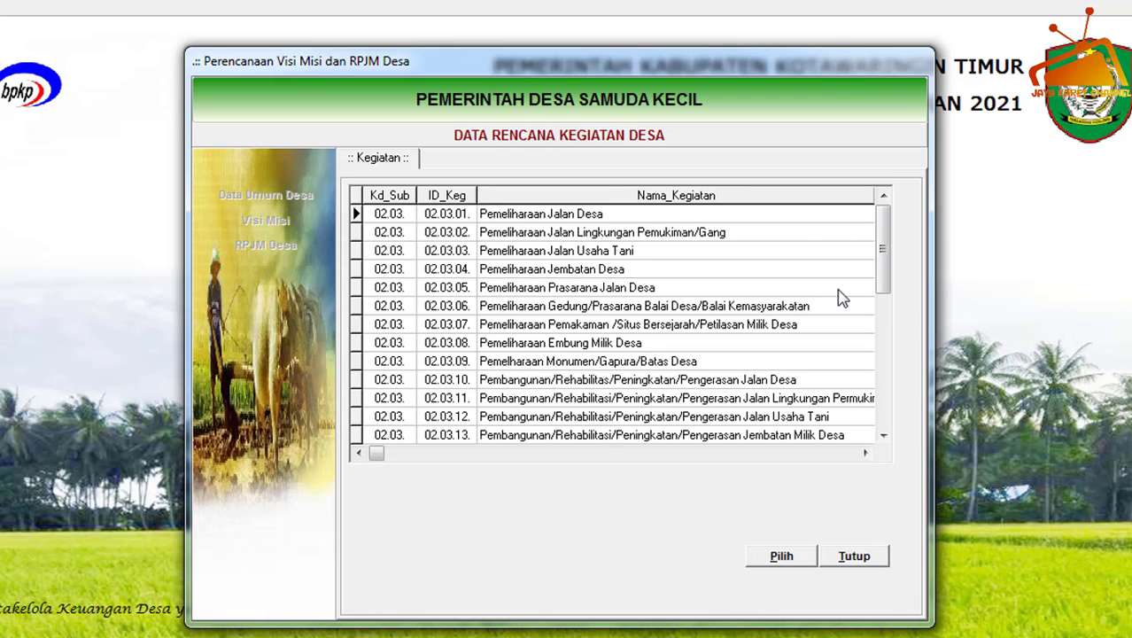
left_click_drag(884, 288, 882, 390)
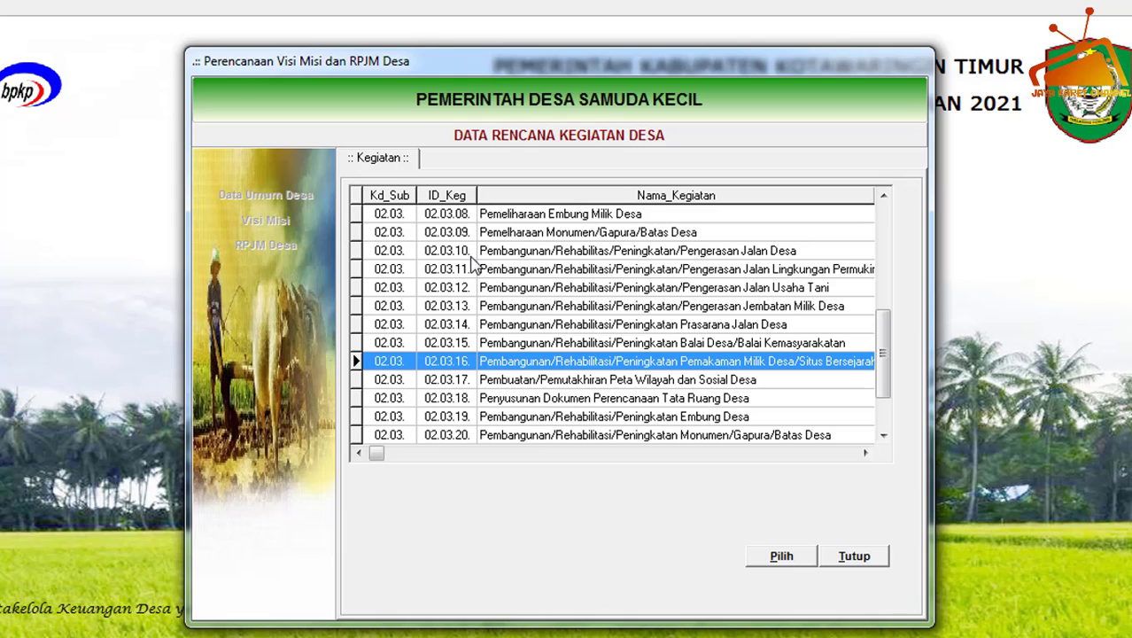
left_click(507, 257)
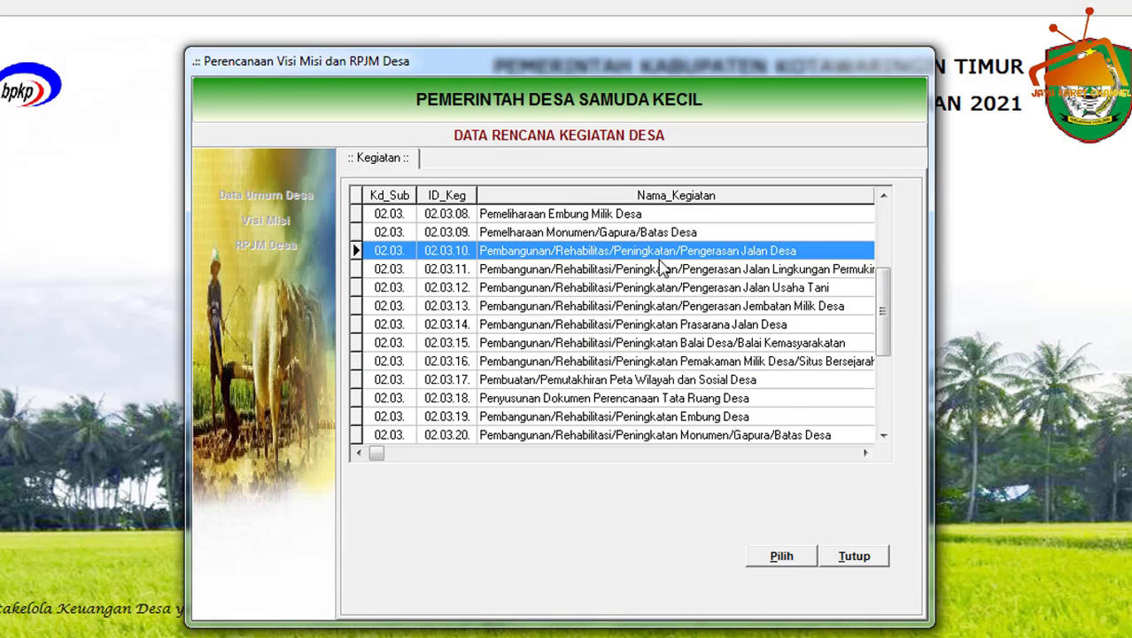
left_click(779, 555)
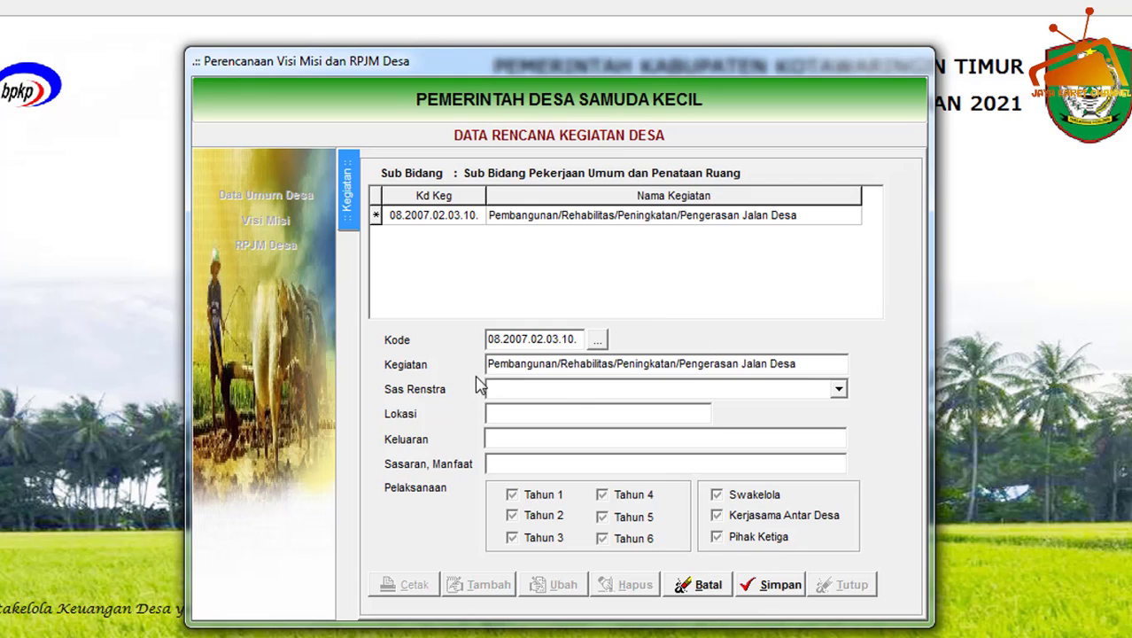
Set Sas Renstra to Peningkatan Sarana Jalan Desa, Lokasi Samuda Kecil, Keluaran Lancarnya transportasi desa and Sasaran Meningkatkan fasilitas jalan desa, and save.
left_click(839, 389)
left_click(820, 417)
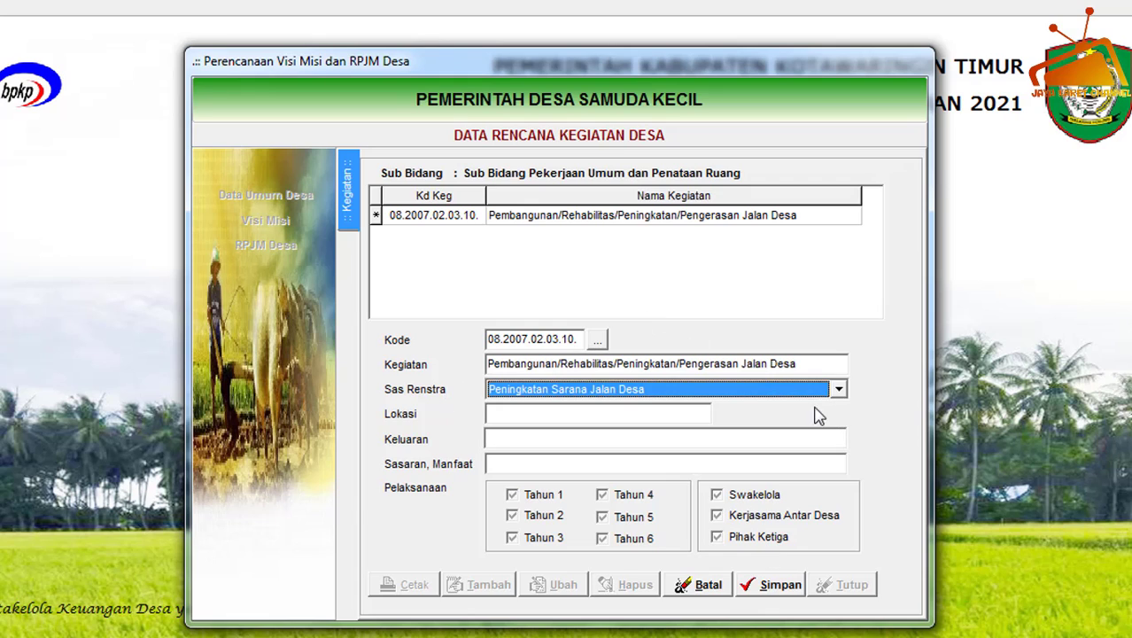
left_click(838, 390)
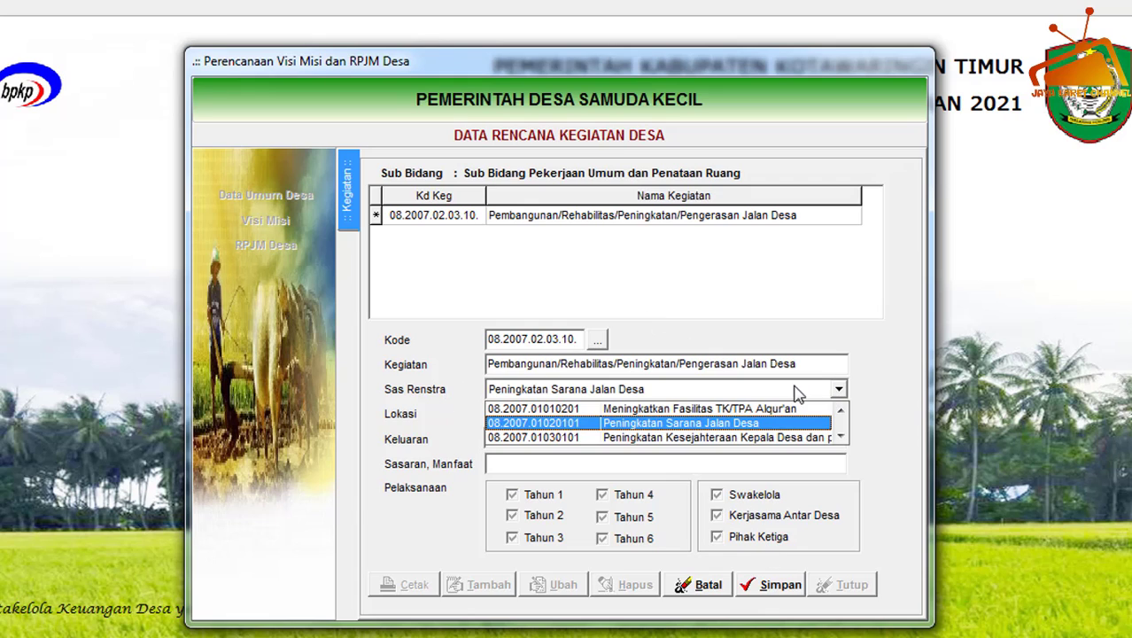
left_click(678, 429)
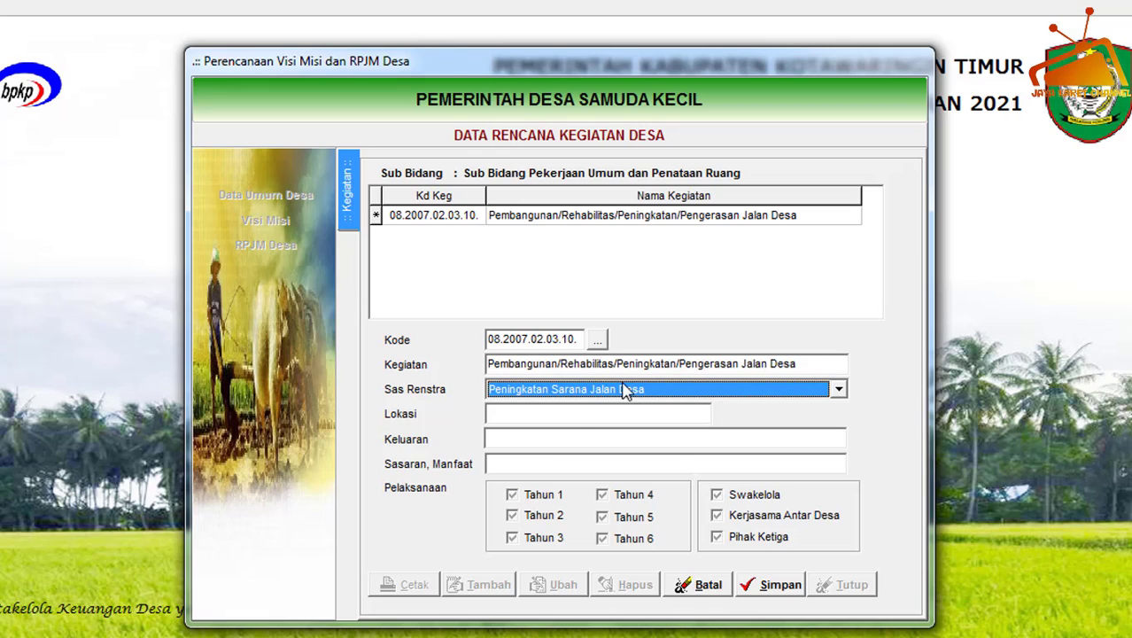
left_click(540, 416)
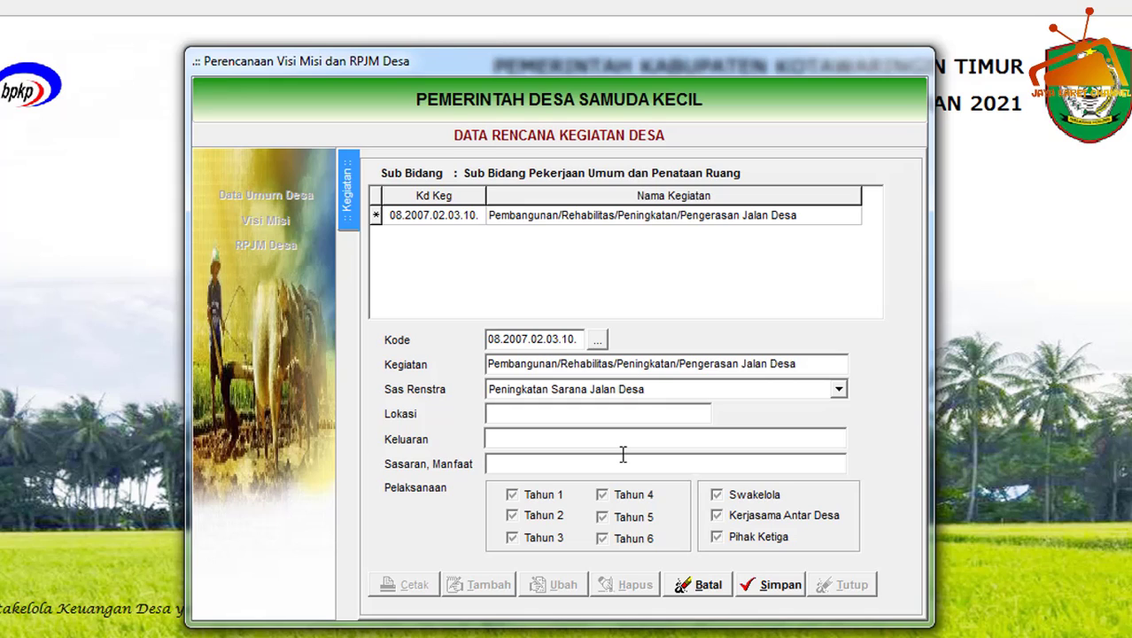
type("mduua")
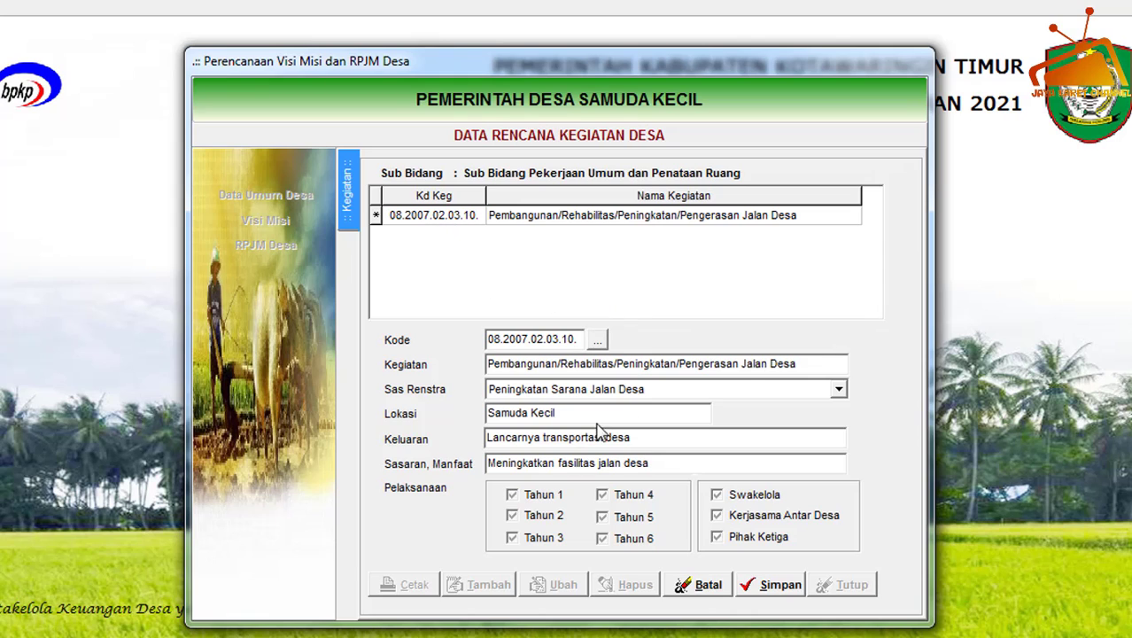
left_click(784, 592)
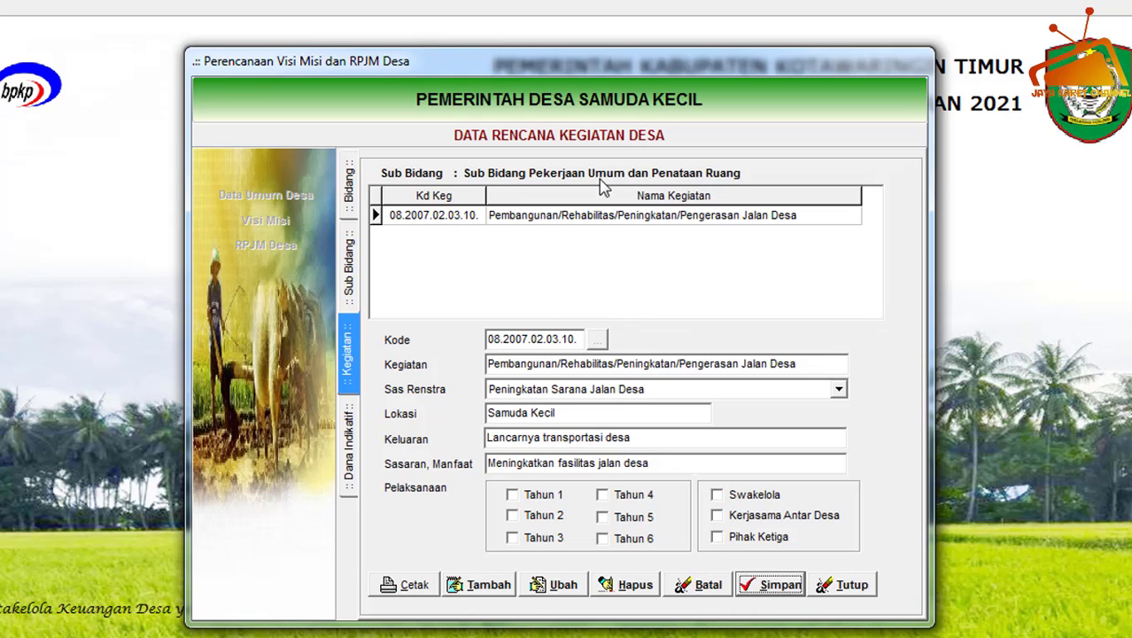
Edit the road activity's Pelaksanaan to Tahun 1, Tahun 5 and Swakelola, and save the record.
left_click(561, 590)
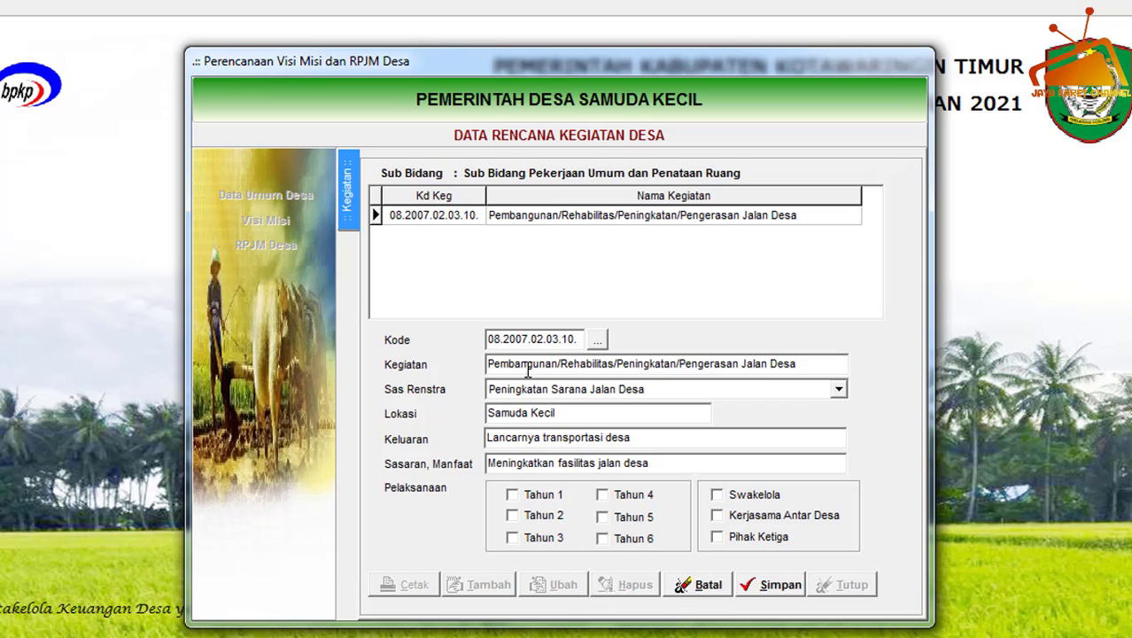
left_click(542, 496)
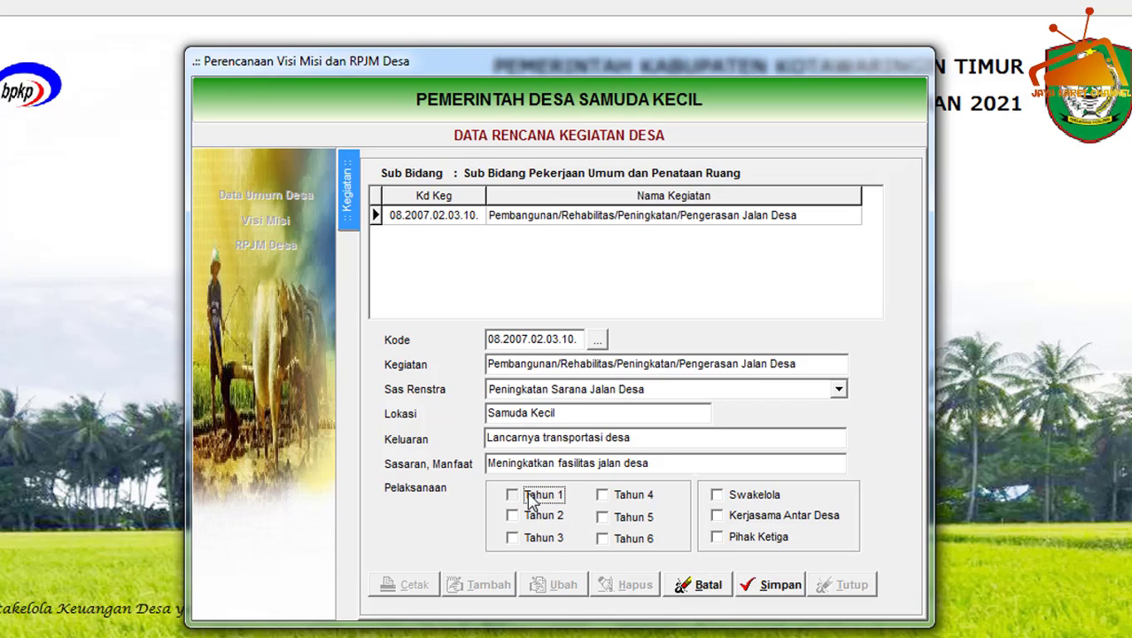
left_click(625, 520)
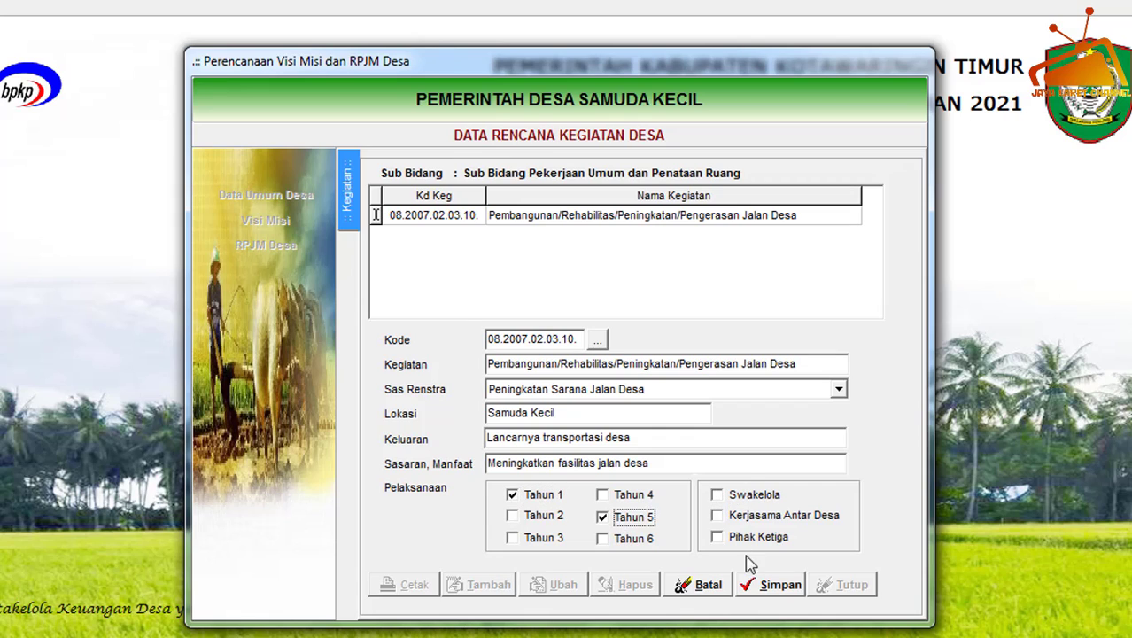
left_click(740, 498)
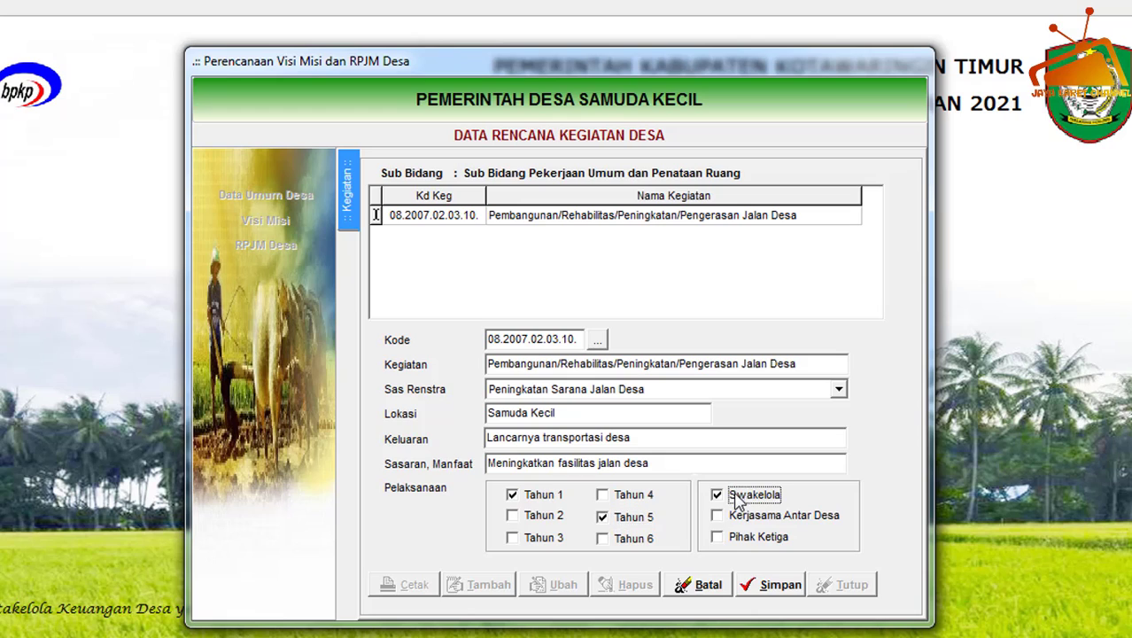
left_click(773, 586)
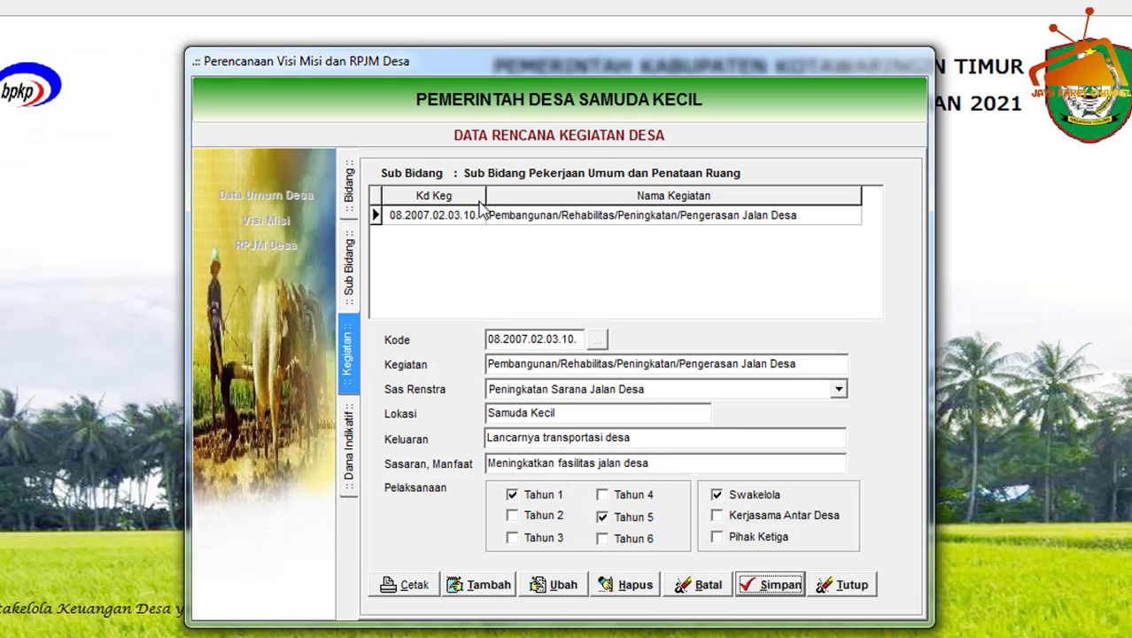
left_click(551, 214)
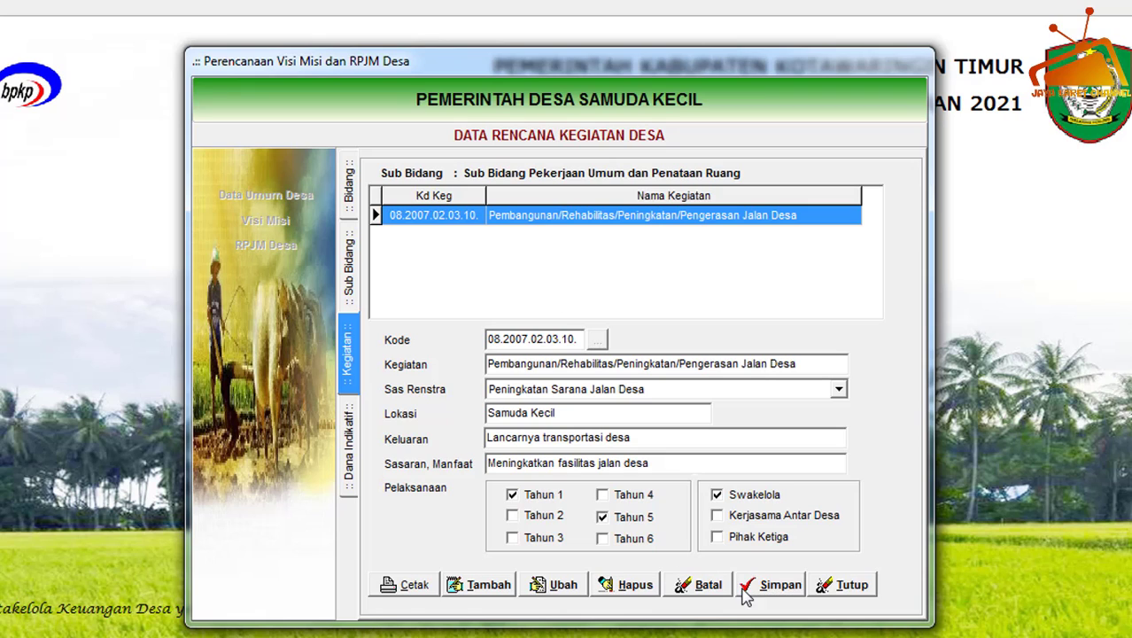
left_click(769, 588)
Add a Dana Indikatif record to the road activity for THN1 at RT. 01 dan RT. 05 with a Volume of 1200 meter.
left_click(542, 220)
double_click(543, 226)
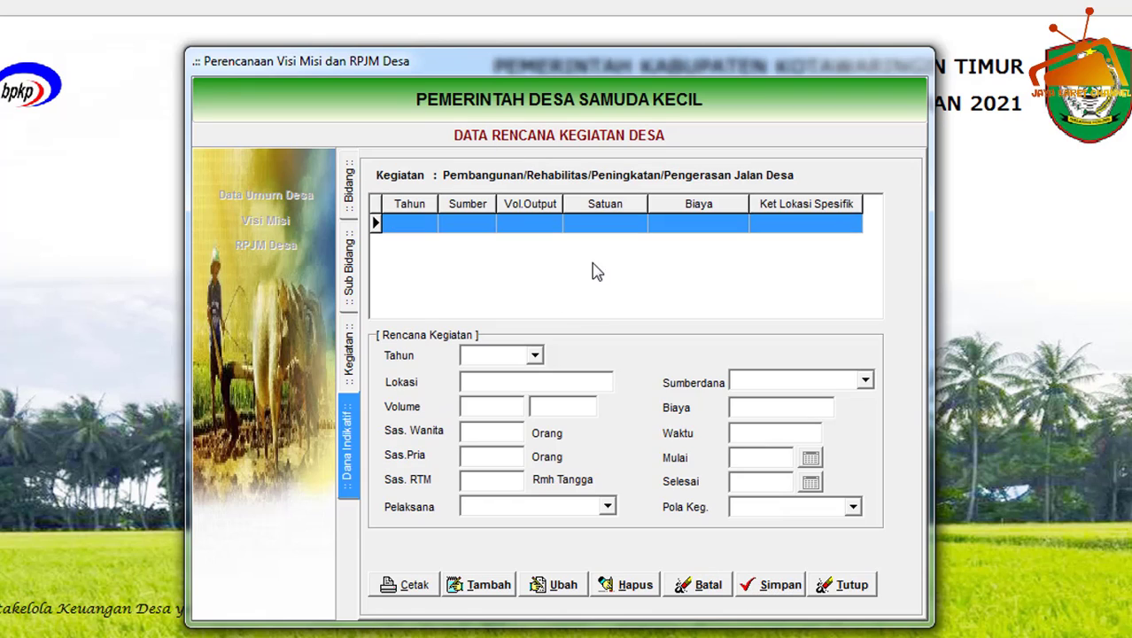
left_click(467, 586)
left_click(535, 356)
left_click(501, 373)
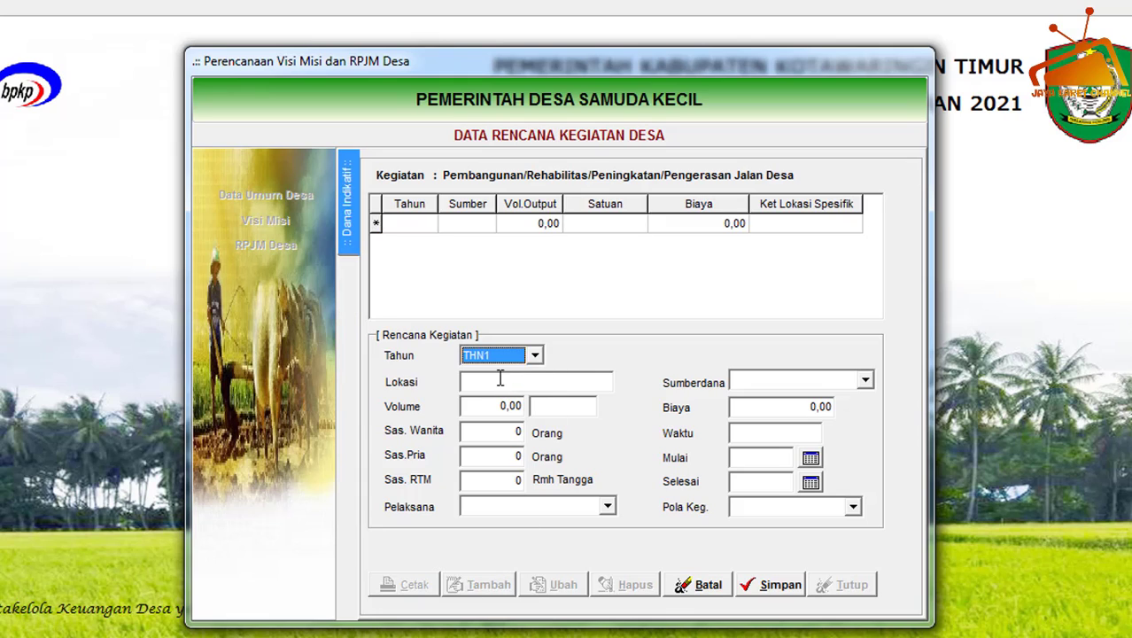
left_click(536, 356)
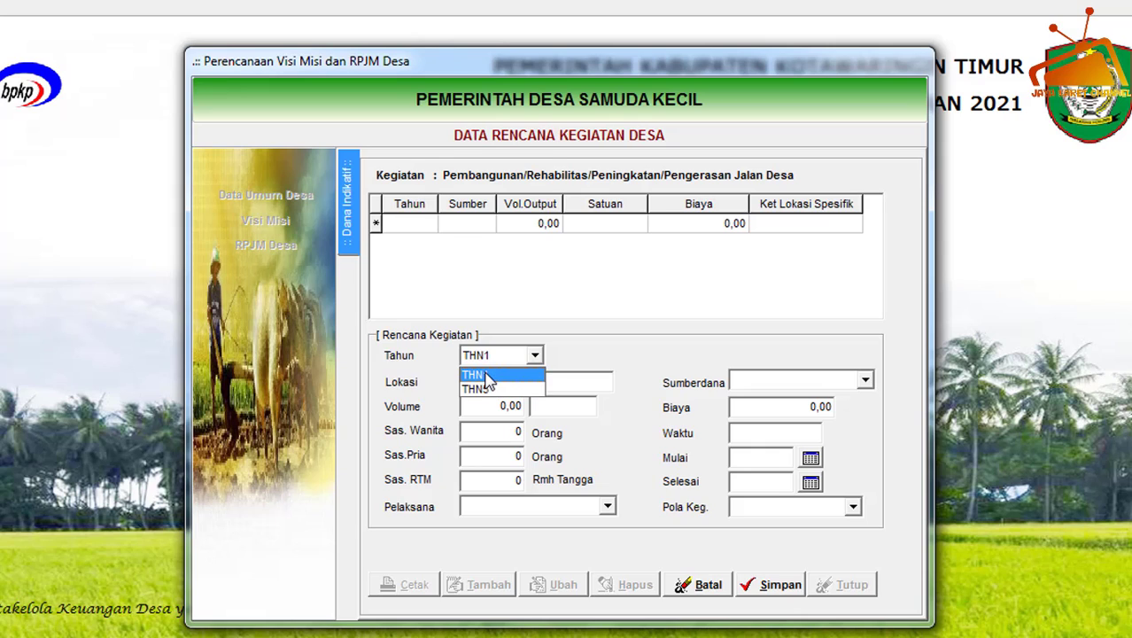
left_click(489, 377)
left_click(496, 387)
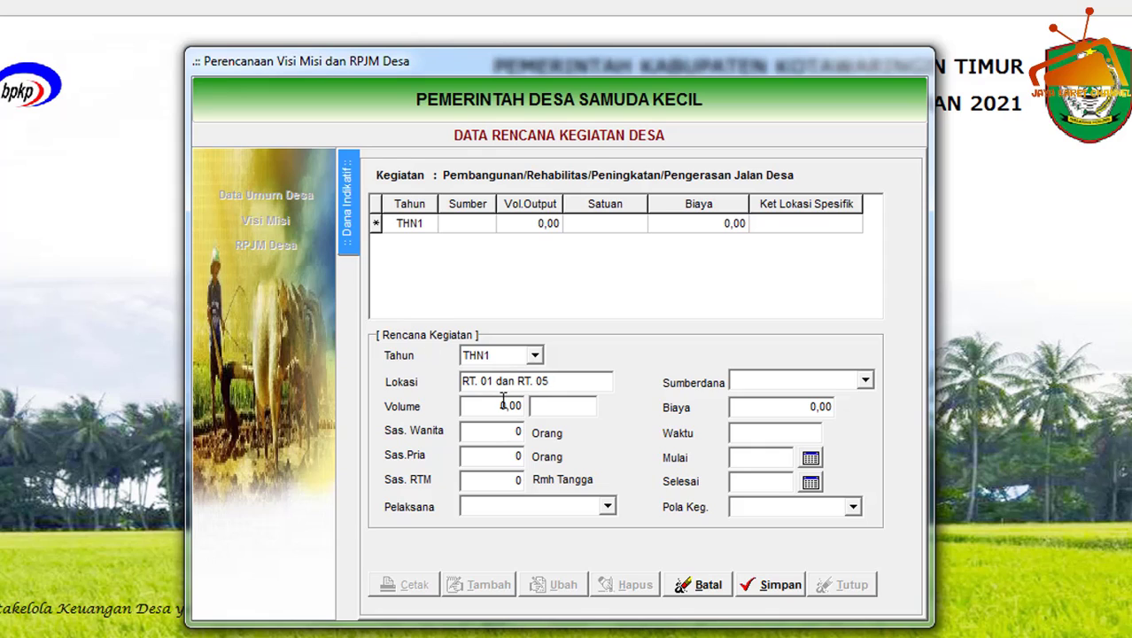
left_click(499, 405)
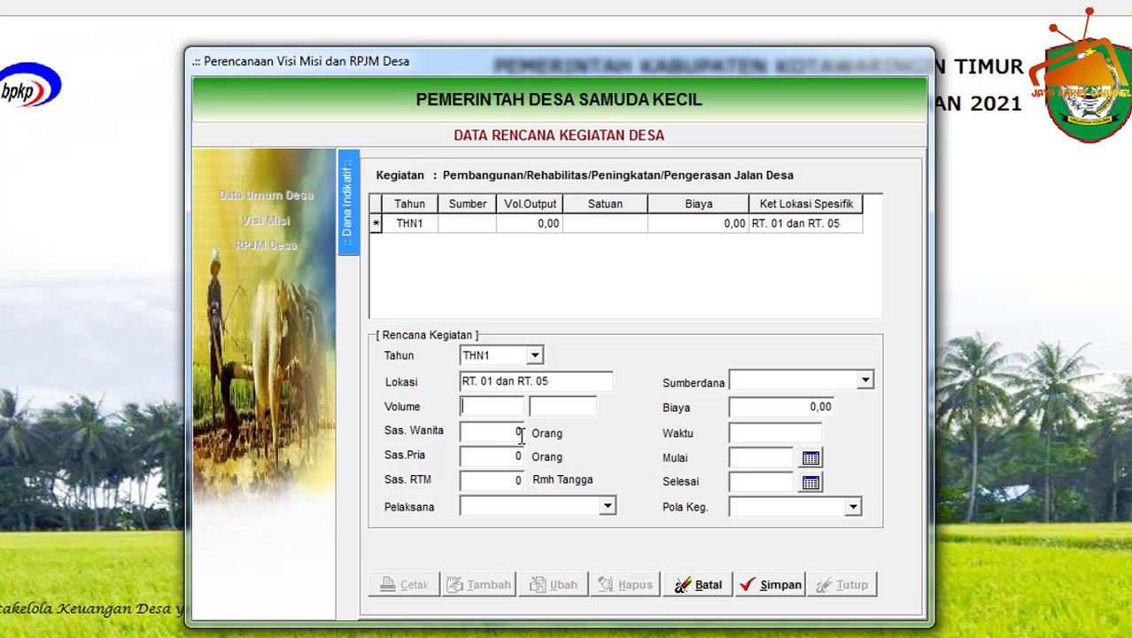
key("Tab")
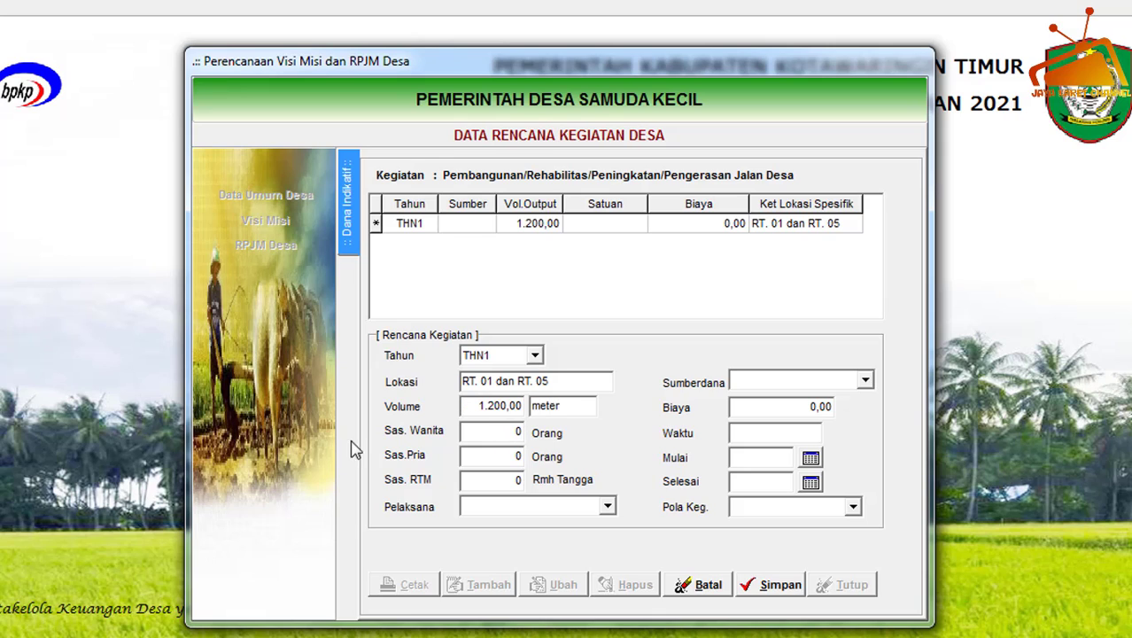
Set Sas. Wanita to 1000, Sas.Pria to 2000 and Sas. RTM to 650, with Kepala Seksi Kesejahteraan as Pelaksana.
left_click(502, 432)
left_click(477, 461)
left_click(503, 430)
type("1.000")
key("Tab")
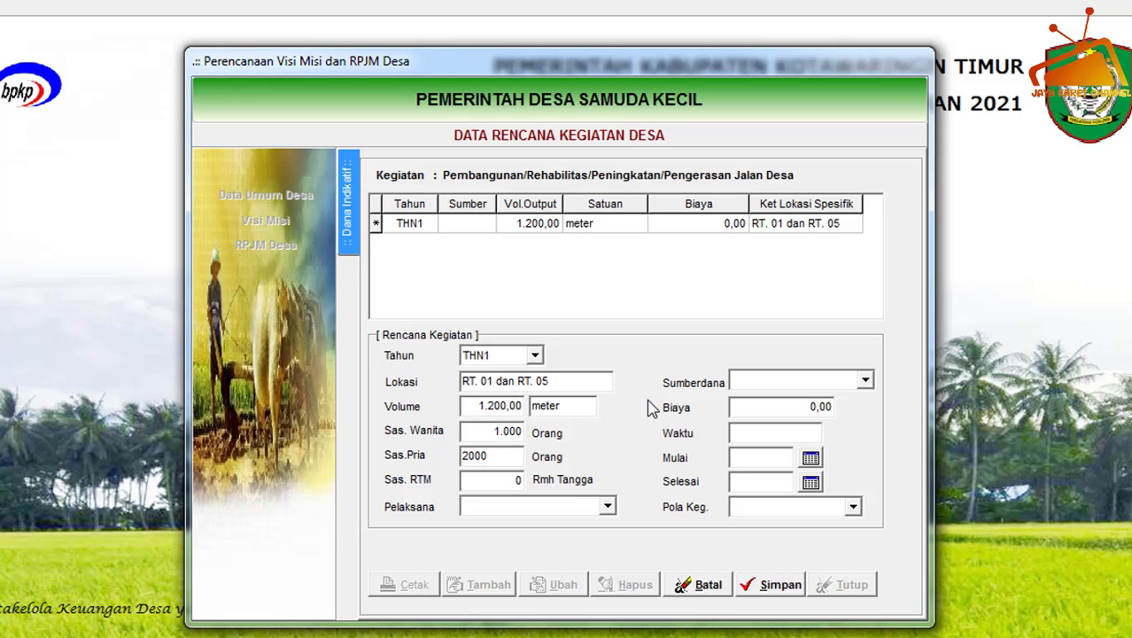
key("Tab")
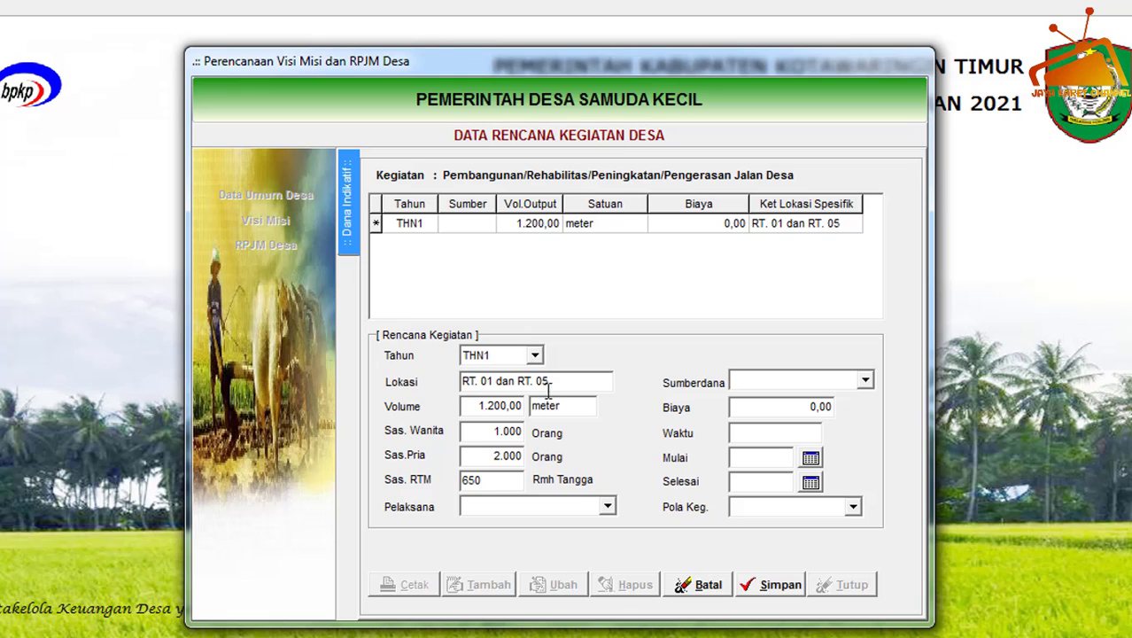
left_click(608, 508)
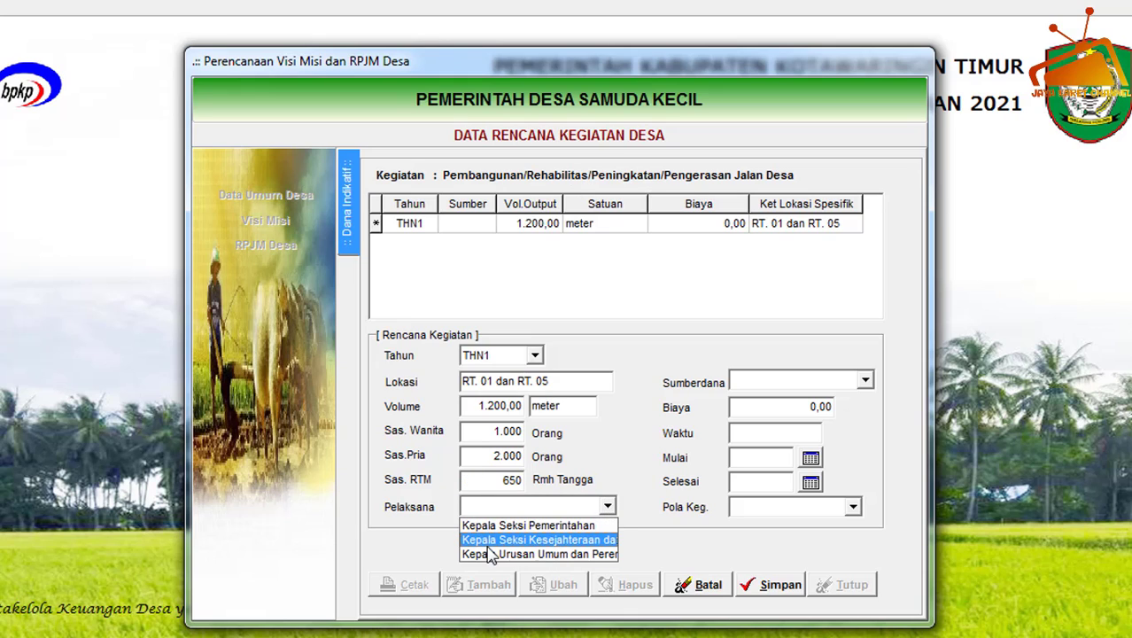
left_click(563, 539)
Choose Dana Desa (APBN) as Sumberdana, with a Biaya of 120000000 and a Waktu of 9 Bulan.
left_click(865, 381)
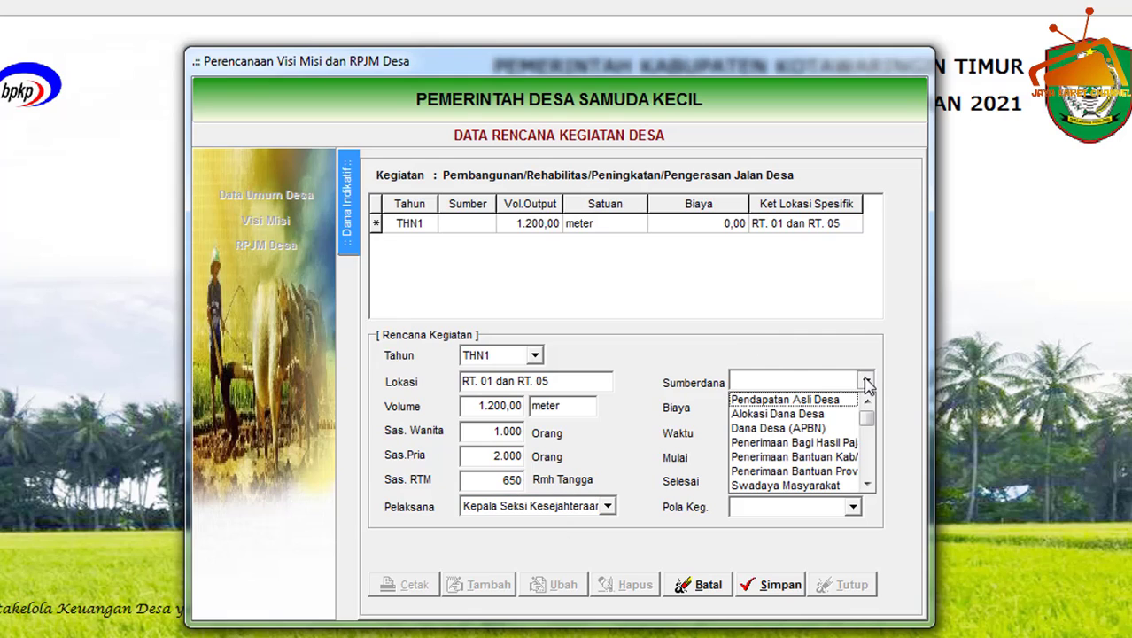
left_click(772, 431)
left_click(766, 406)
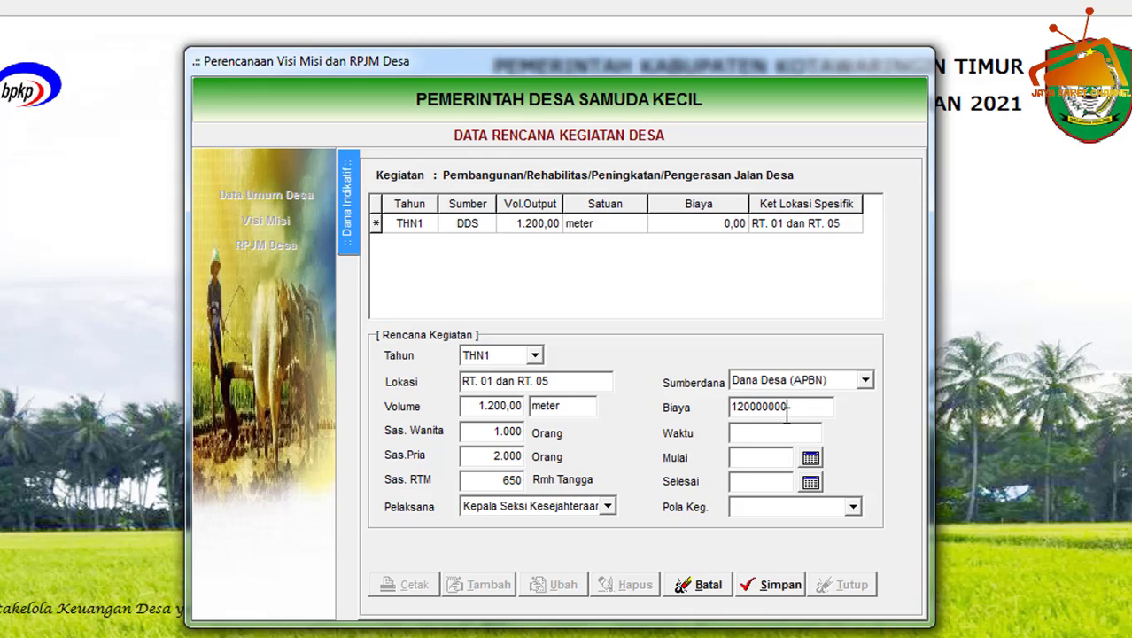
left_click(776, 432)
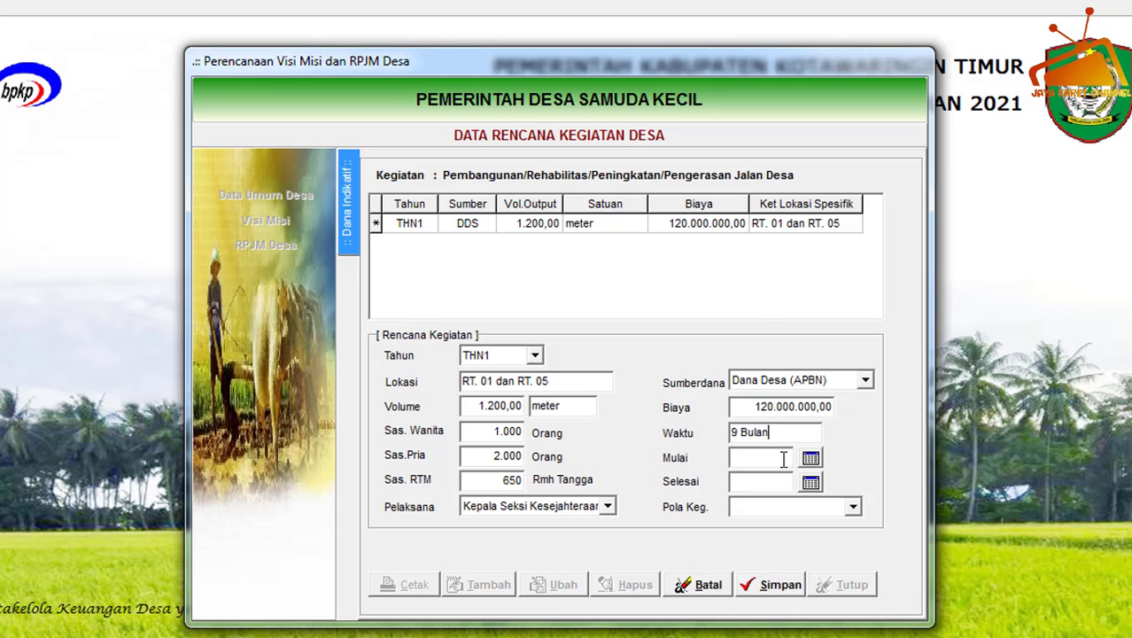
Set the road activity's Mulai date to 01/04/2021 and its Selesai date to 31/12/2021.
left_click(811, 458)
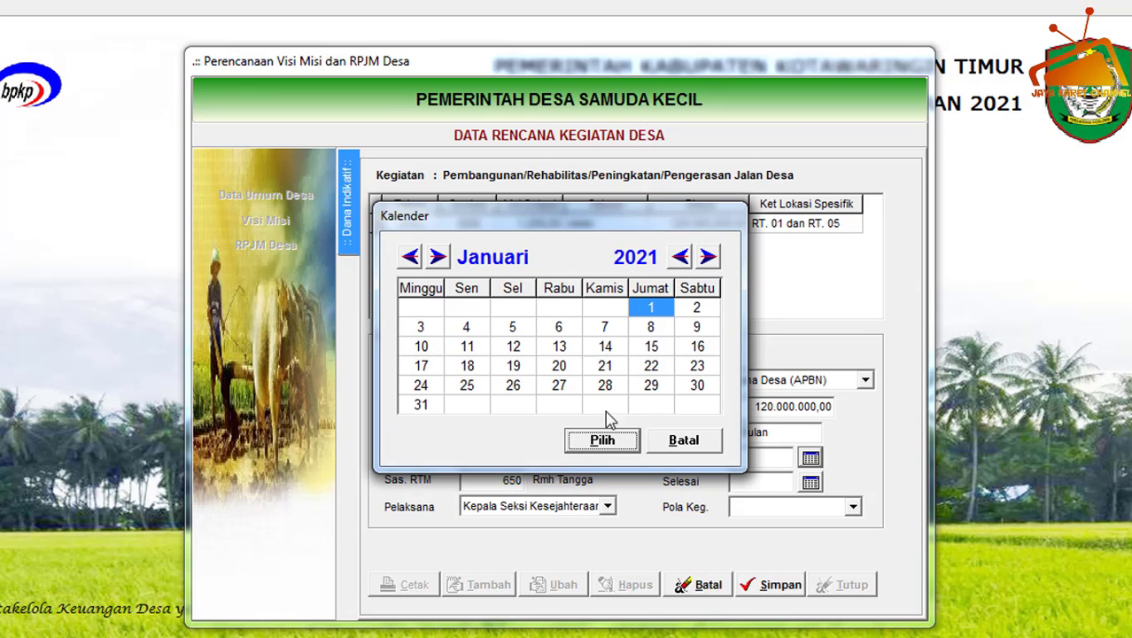
left_click(439, 257)
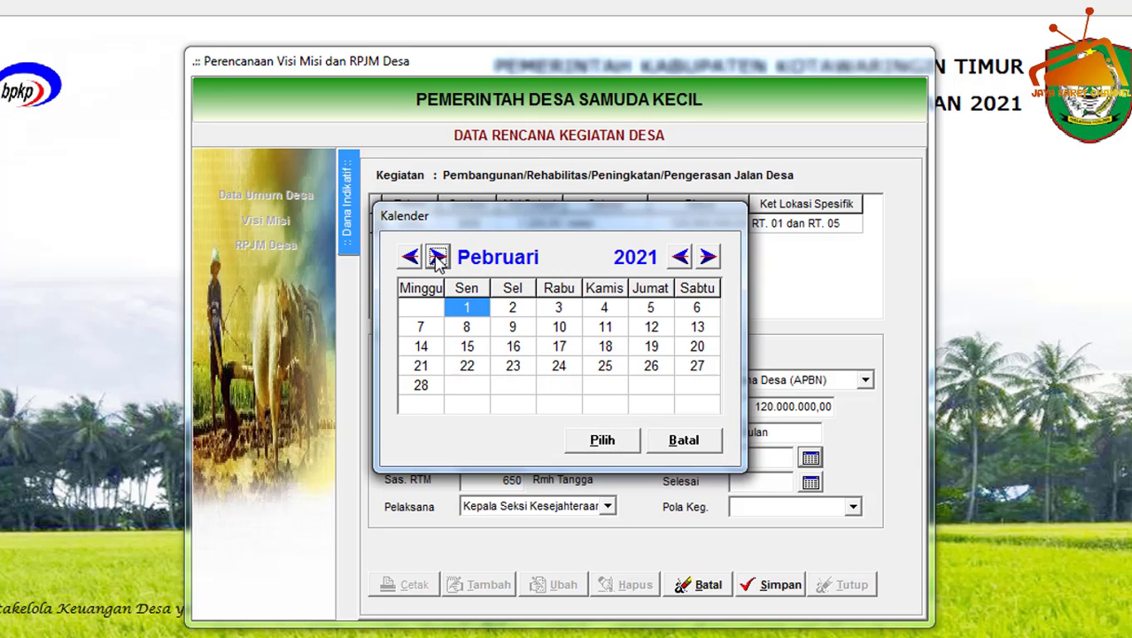
left_click(438, 257)
left_click(439, 257)
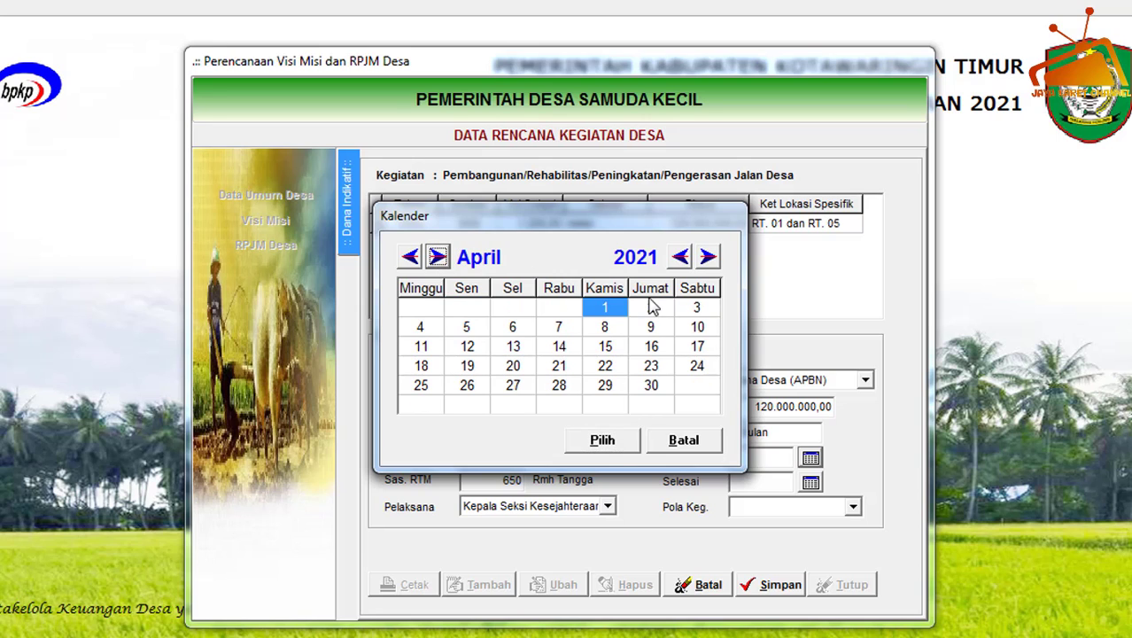
left_click(602, 440)
left_click(811, 482)
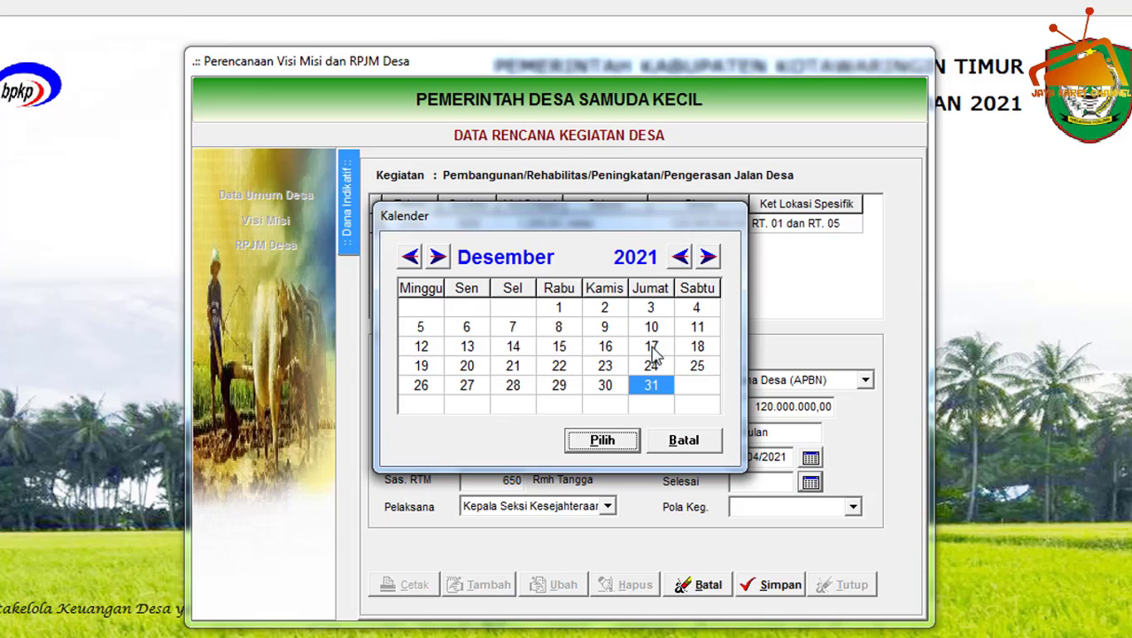
left_click(603, 441)
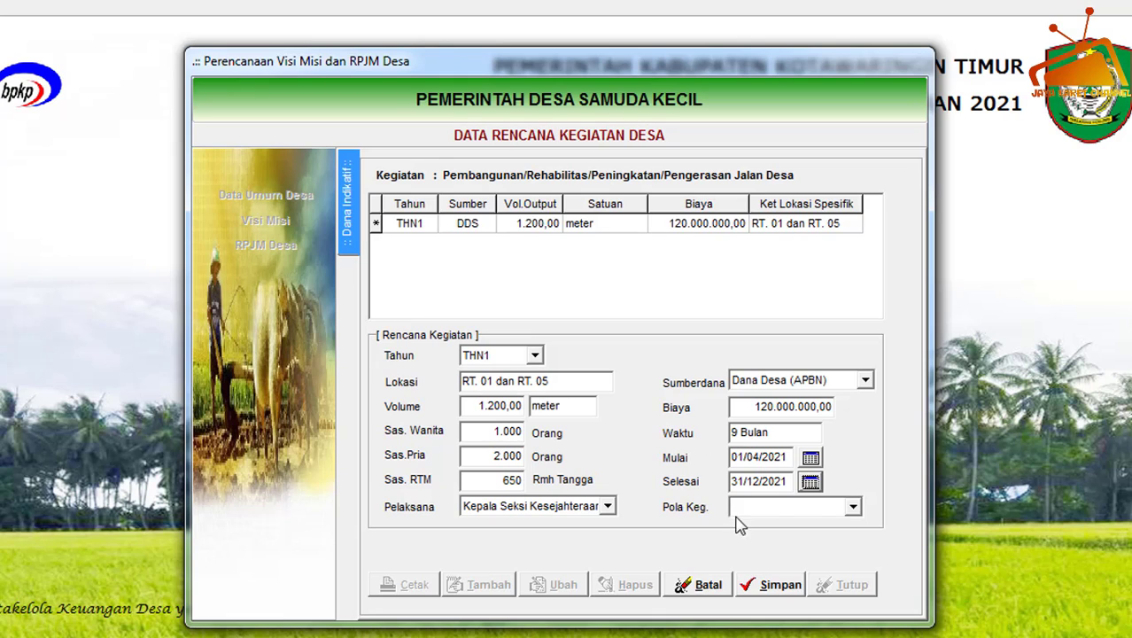
Choose Swakelola as the Pola Keg. and save the road activity's Dana Indikatif record.
left_click(852, 506)
left_click(785, 530)
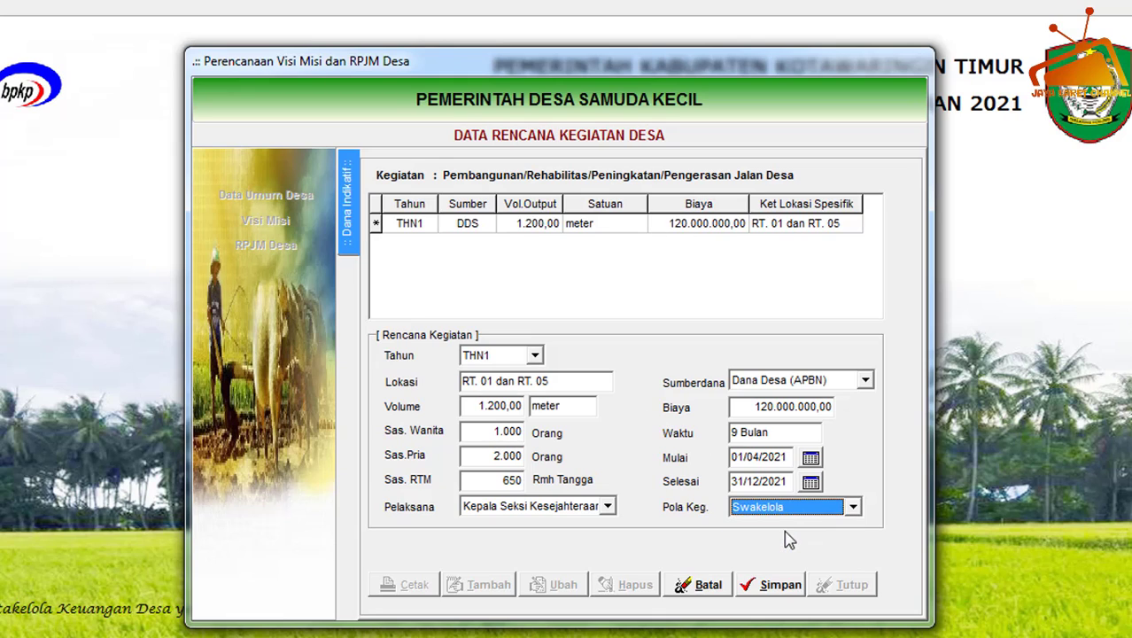
left_click(773, 589)
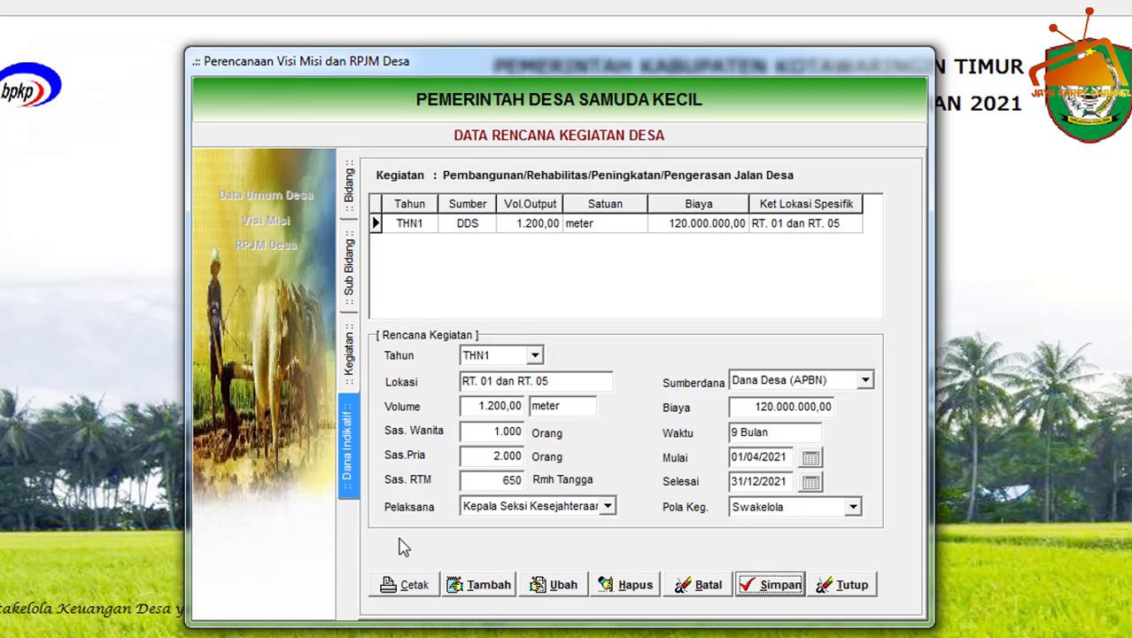
Open the print preview of the Rencana Kerja Pemerintah Desa report from the Dana Indikatif data.
left_click(403, 587)
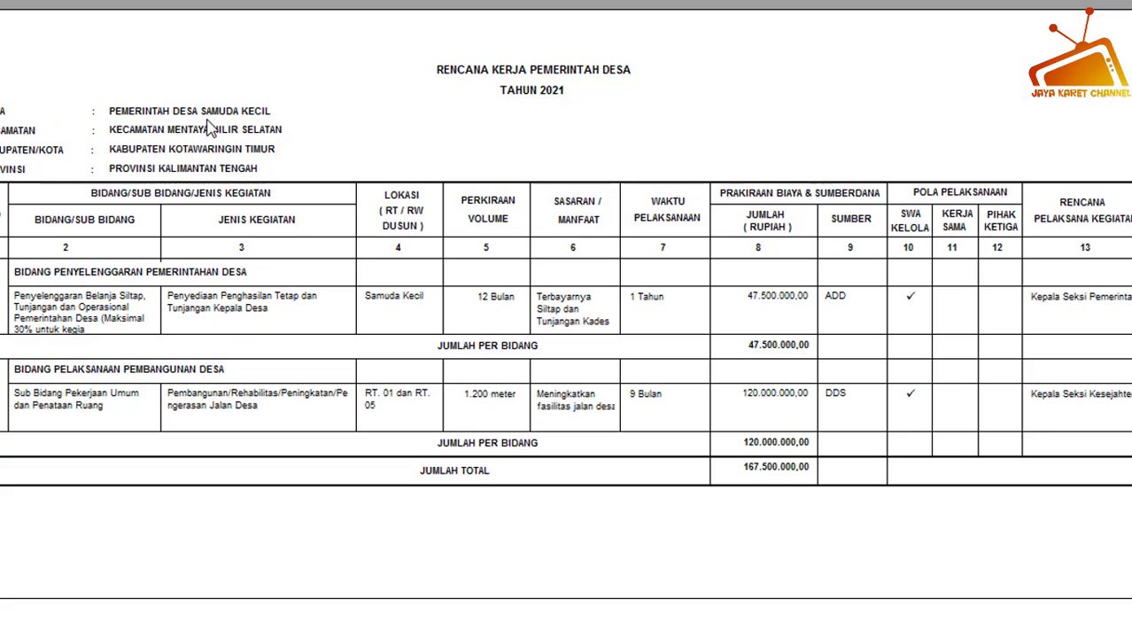